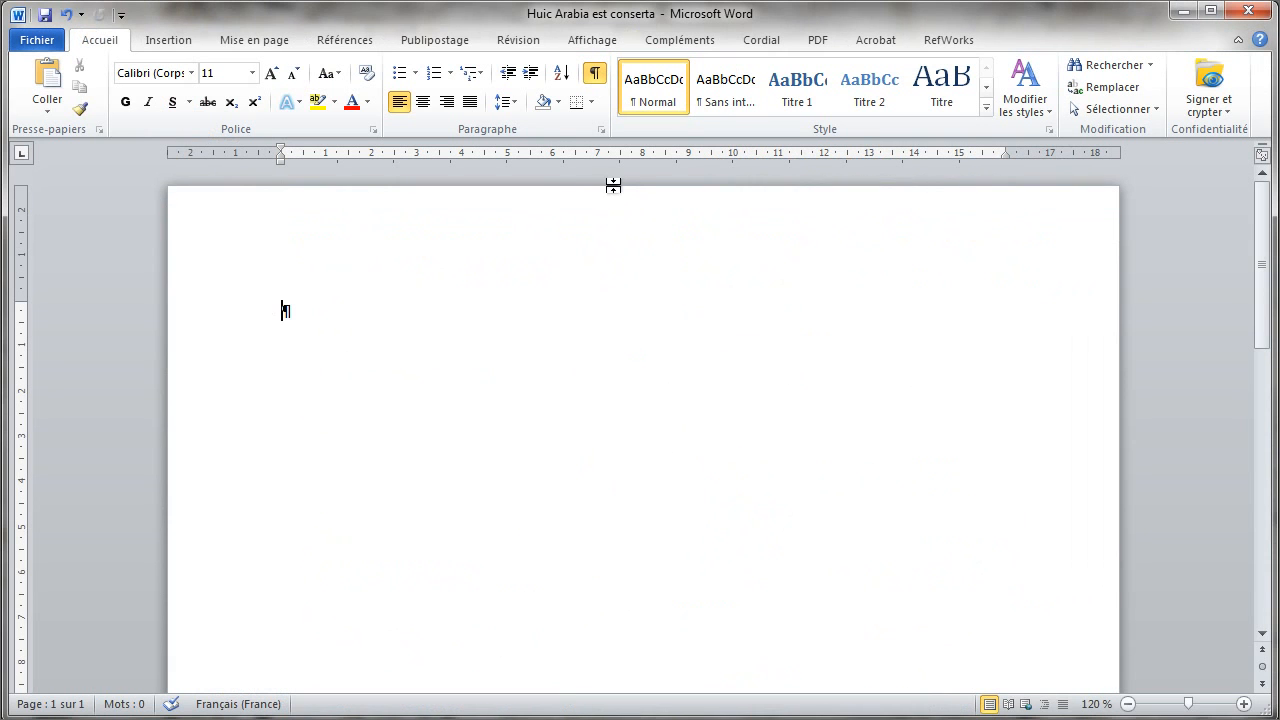
Display Word's RefWorks commands, switch to the browser and highlight the institution login code on the Write-N-Cite page
left_click(950, 40)
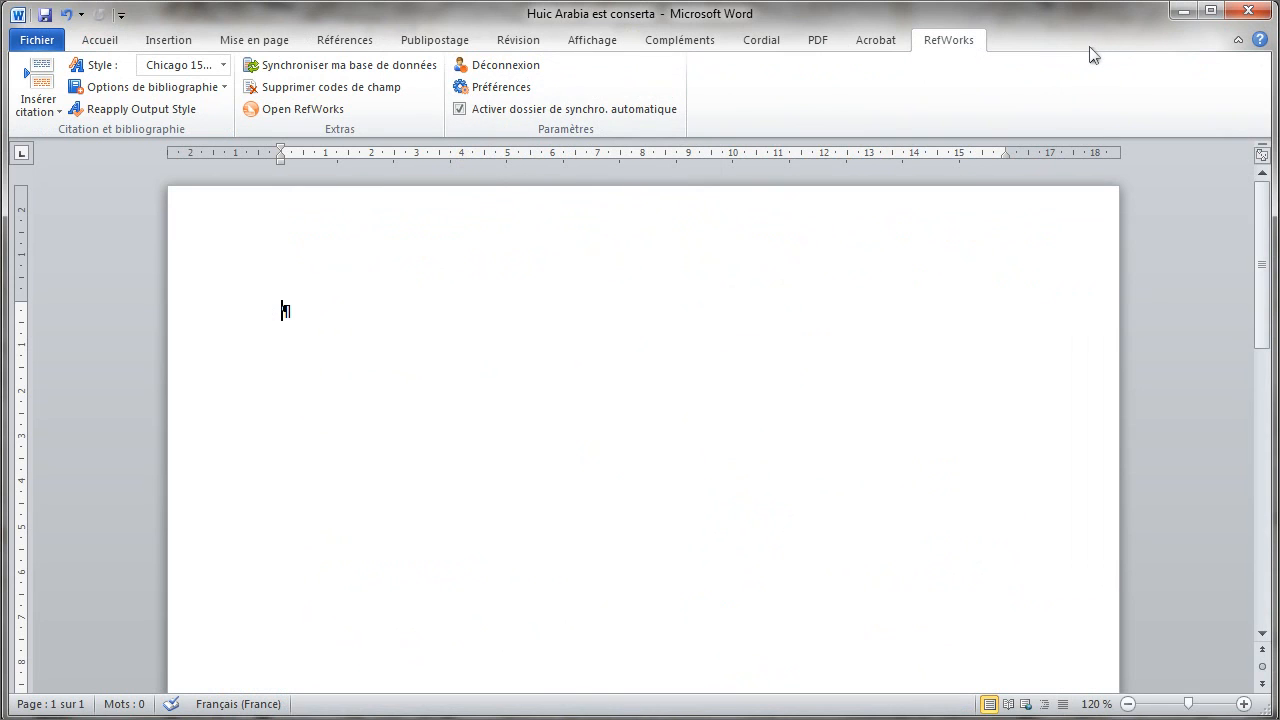
left_click(1184, 11)
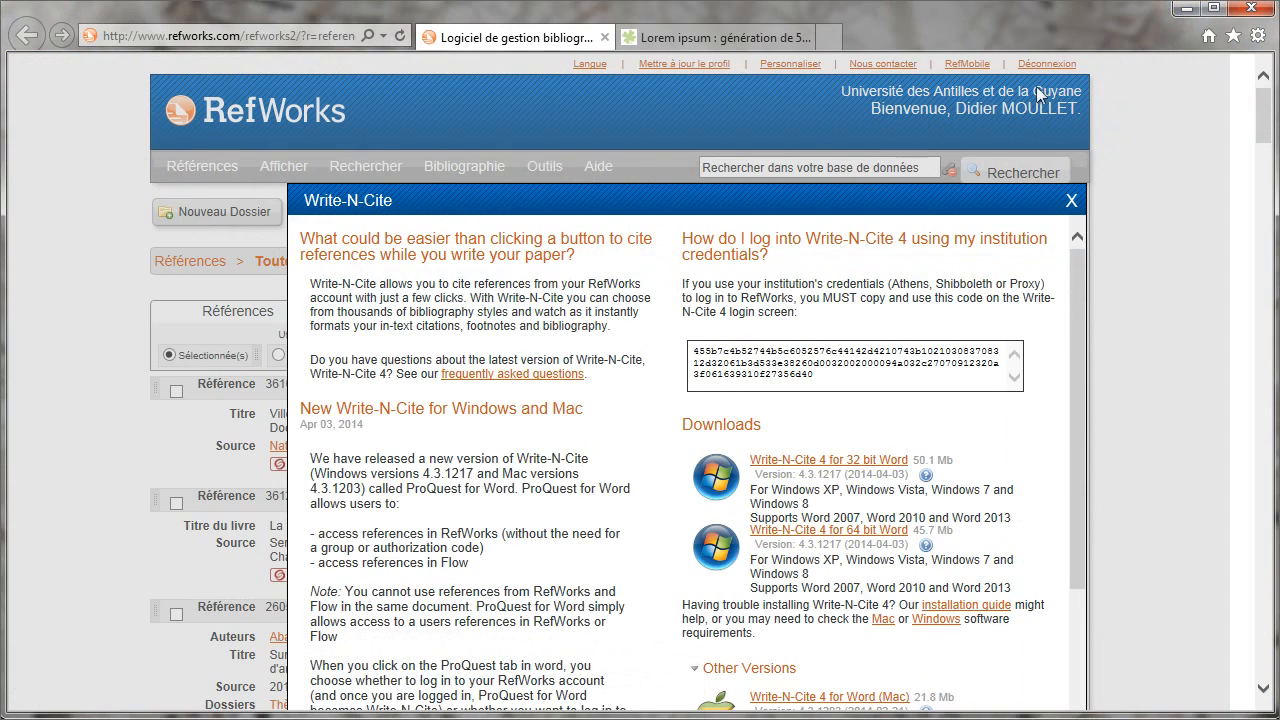
left_click_drag(806, 369, 690, 348)
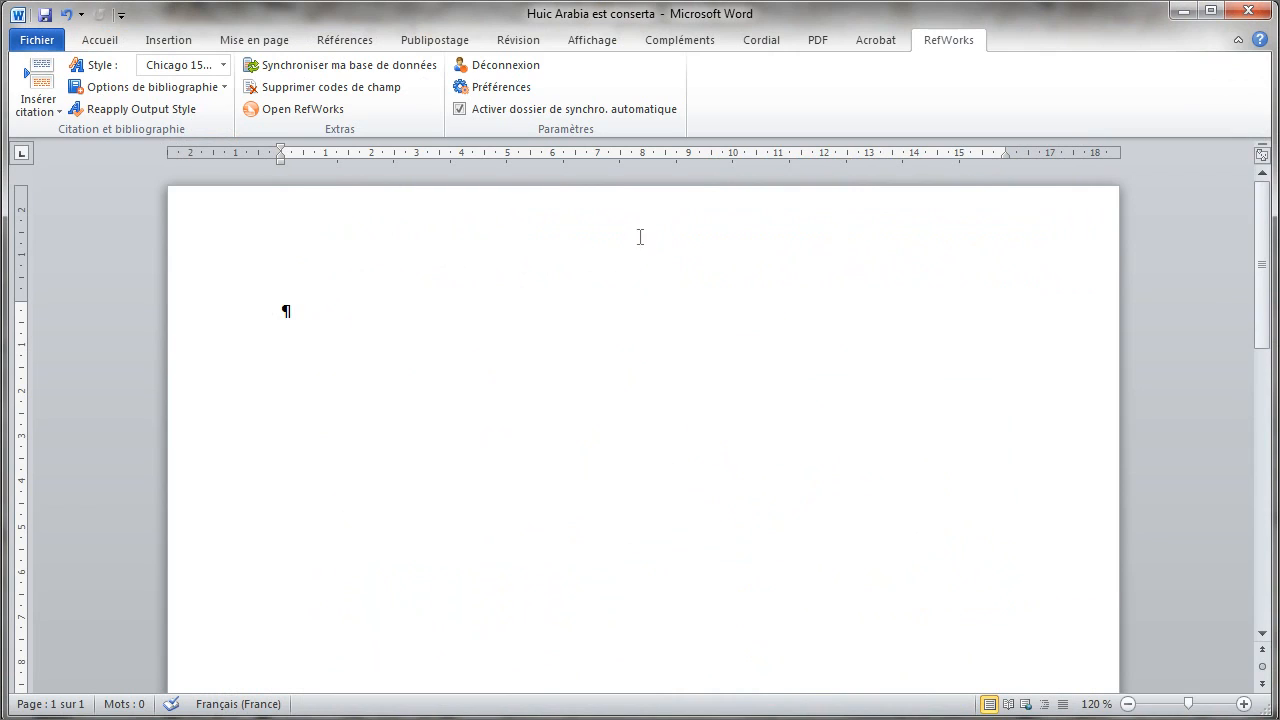
Copy the two highlighted paragraphs from the Lorem Ipsum web page and paste them into the blank Word document as text only
left_click(555, 328)
left_click(100, 40)
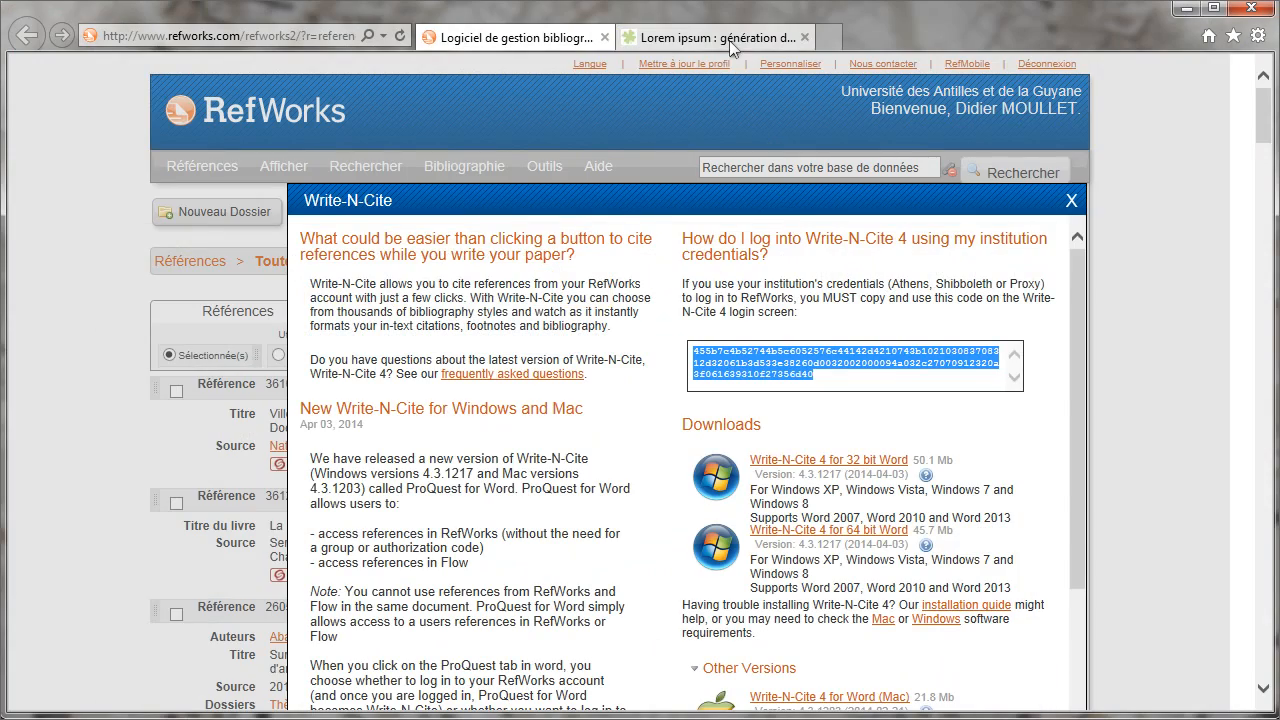
left_click(729, 40)
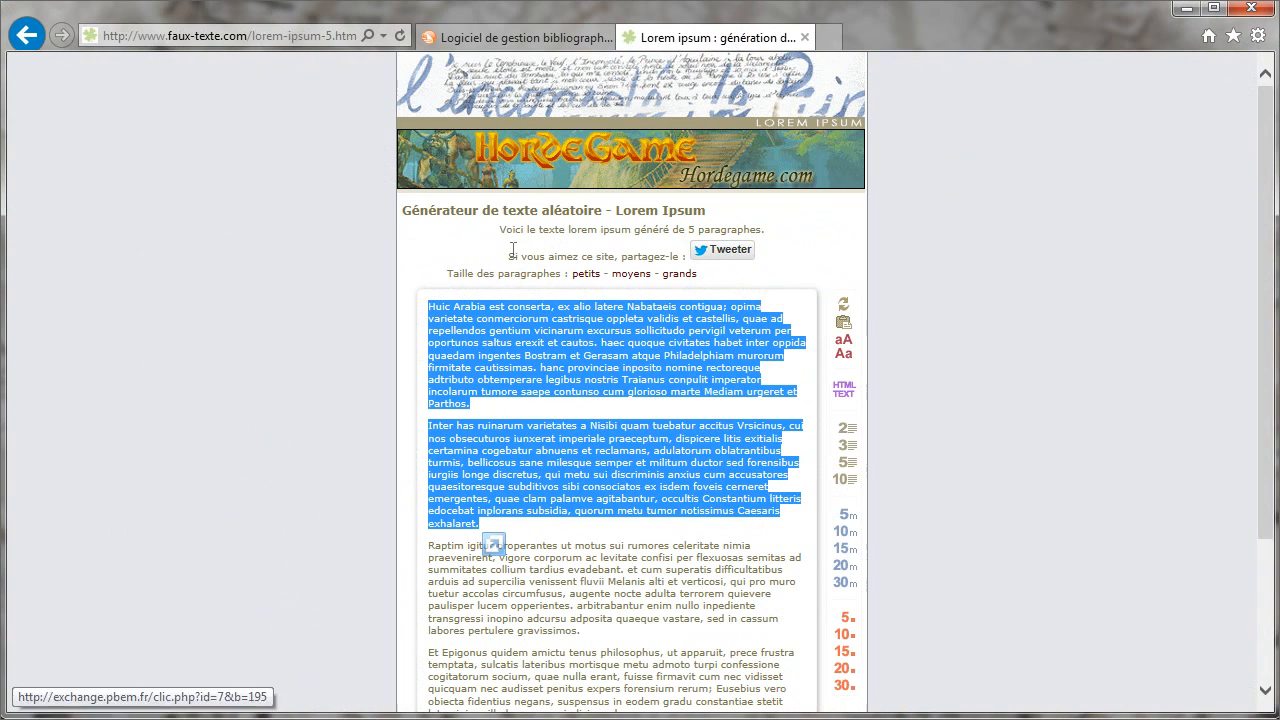
right_click(519, 332)
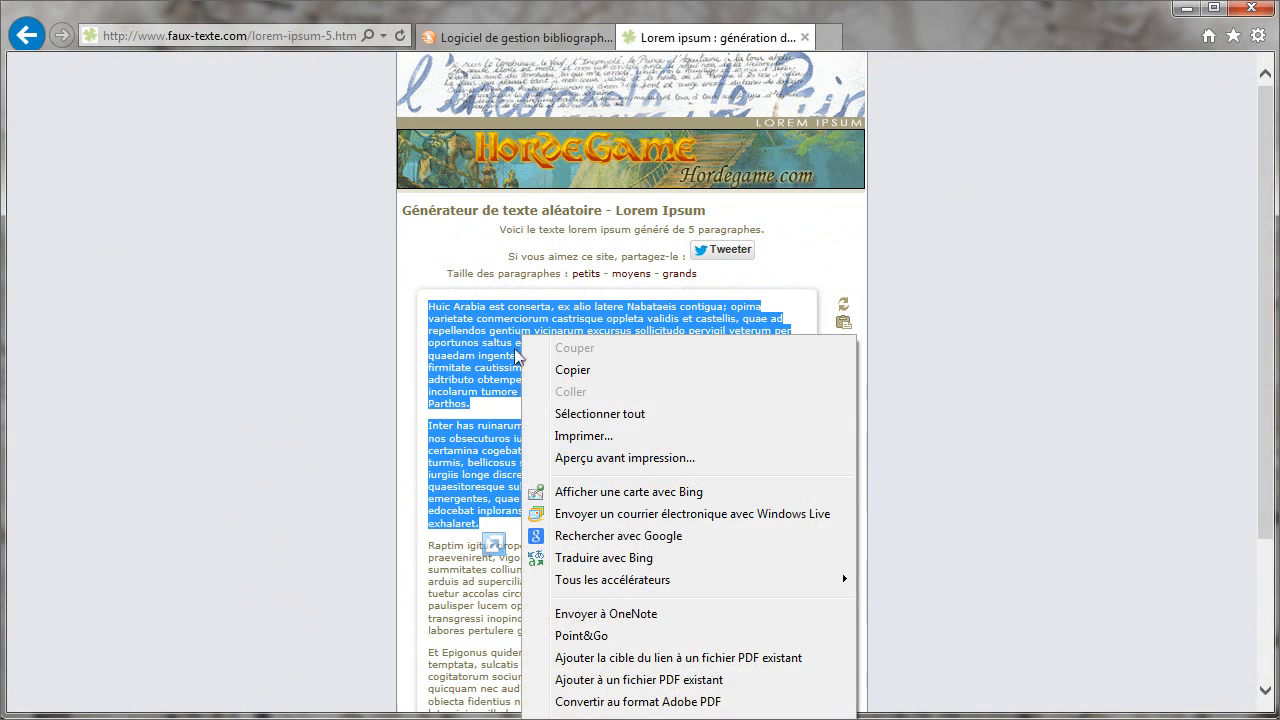
left_click(586, 370)
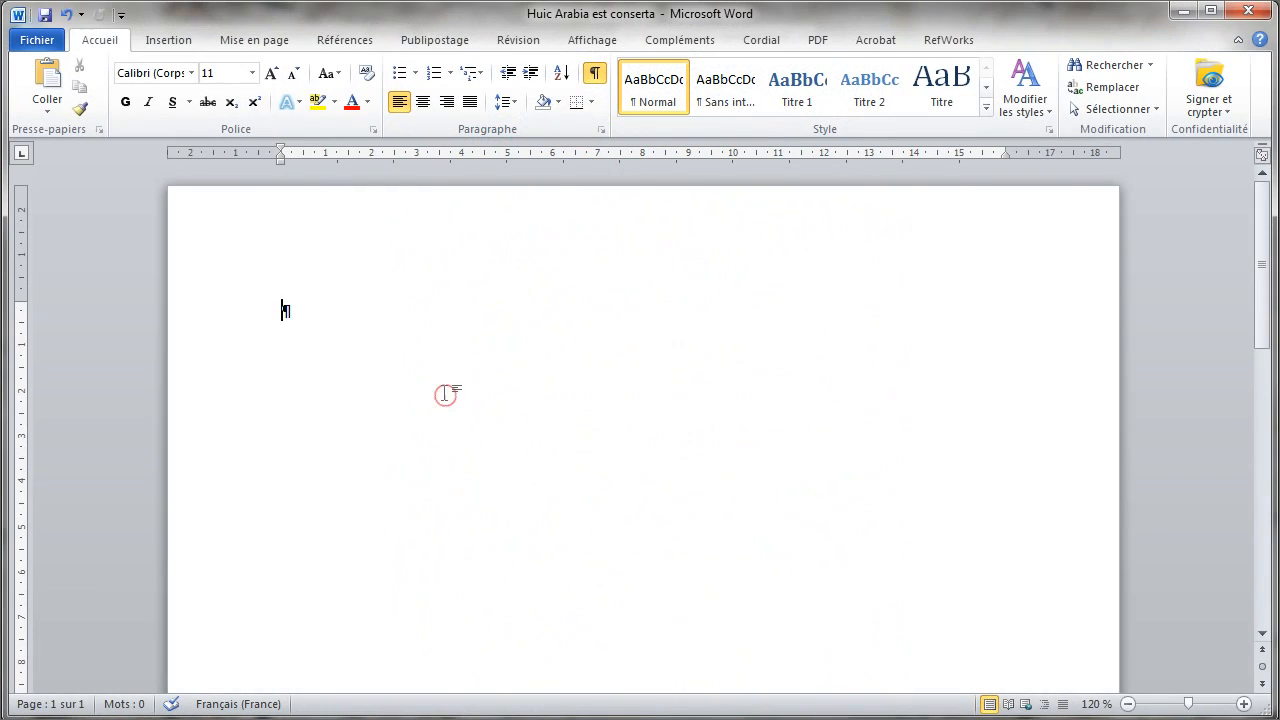
left_click(47, 103)
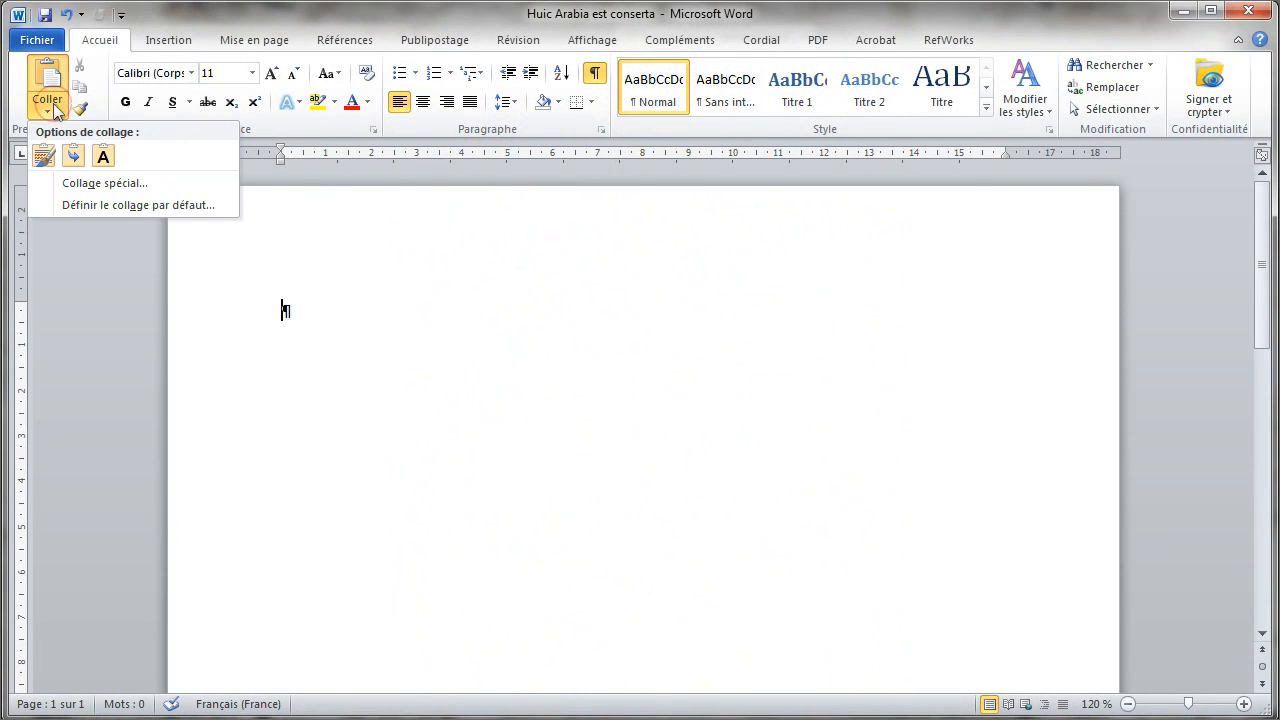
left_click(106, 158)
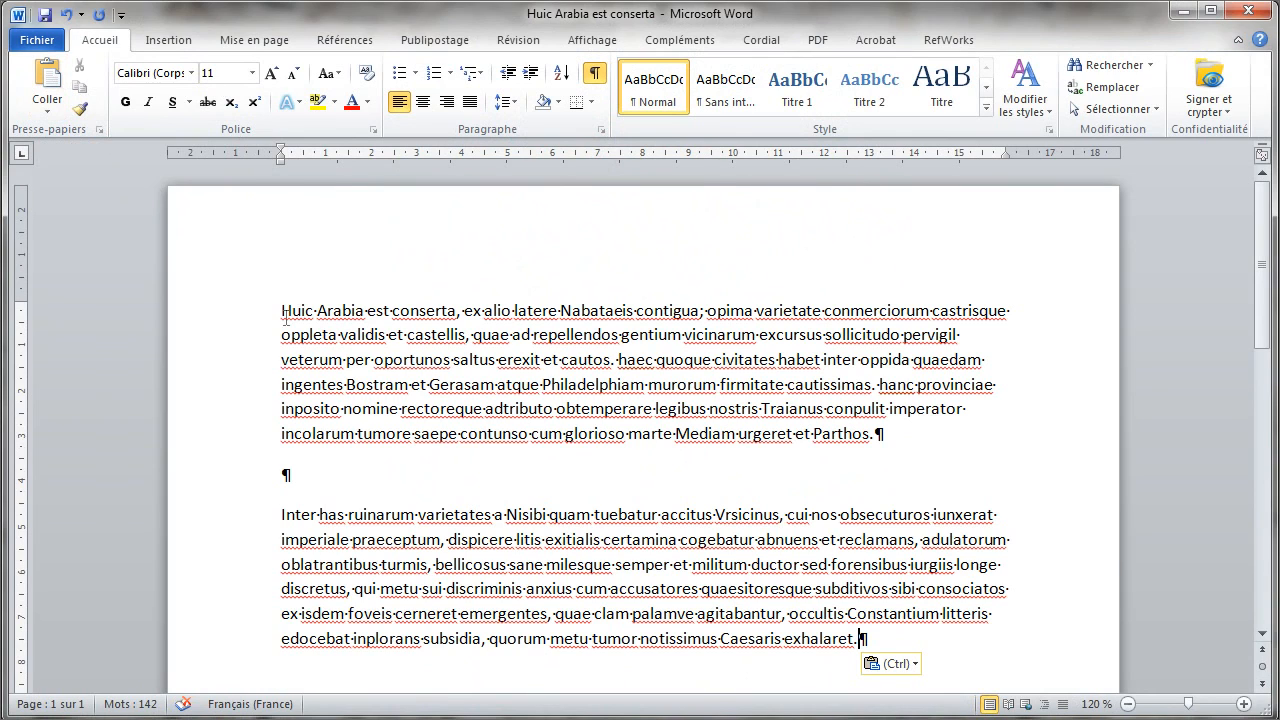
Insert a new citation before the first paragraph's final period, using the 2009 "Water Insecurity among the Urban Poor" reference from the Démographie folder
left_click_drag(284, 311, 647, 385)
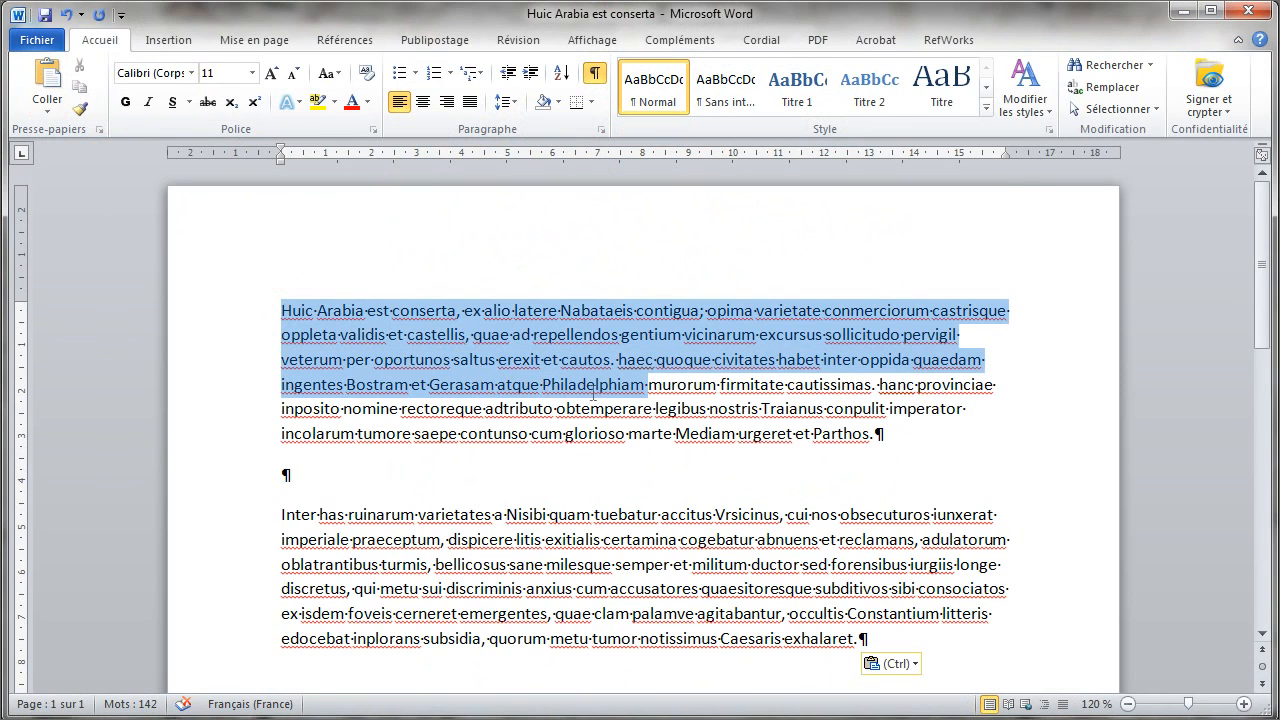
left_click(875, 433)
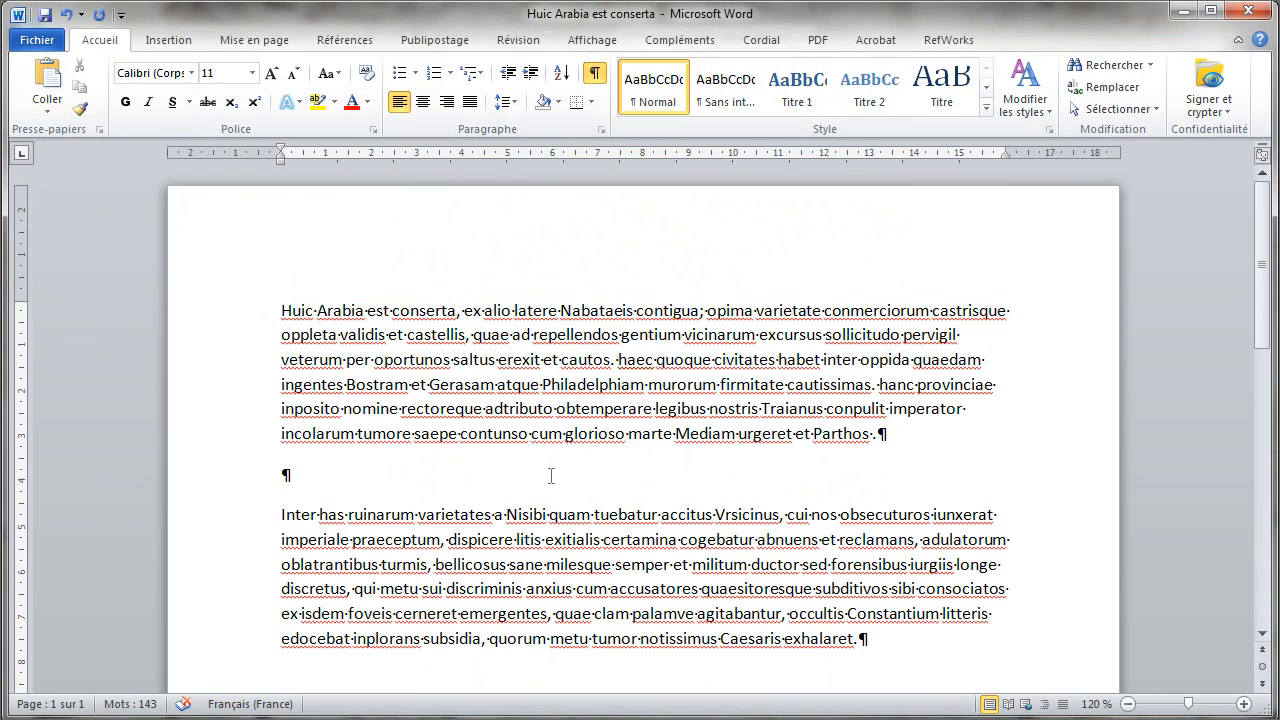
left_click(949, 42)
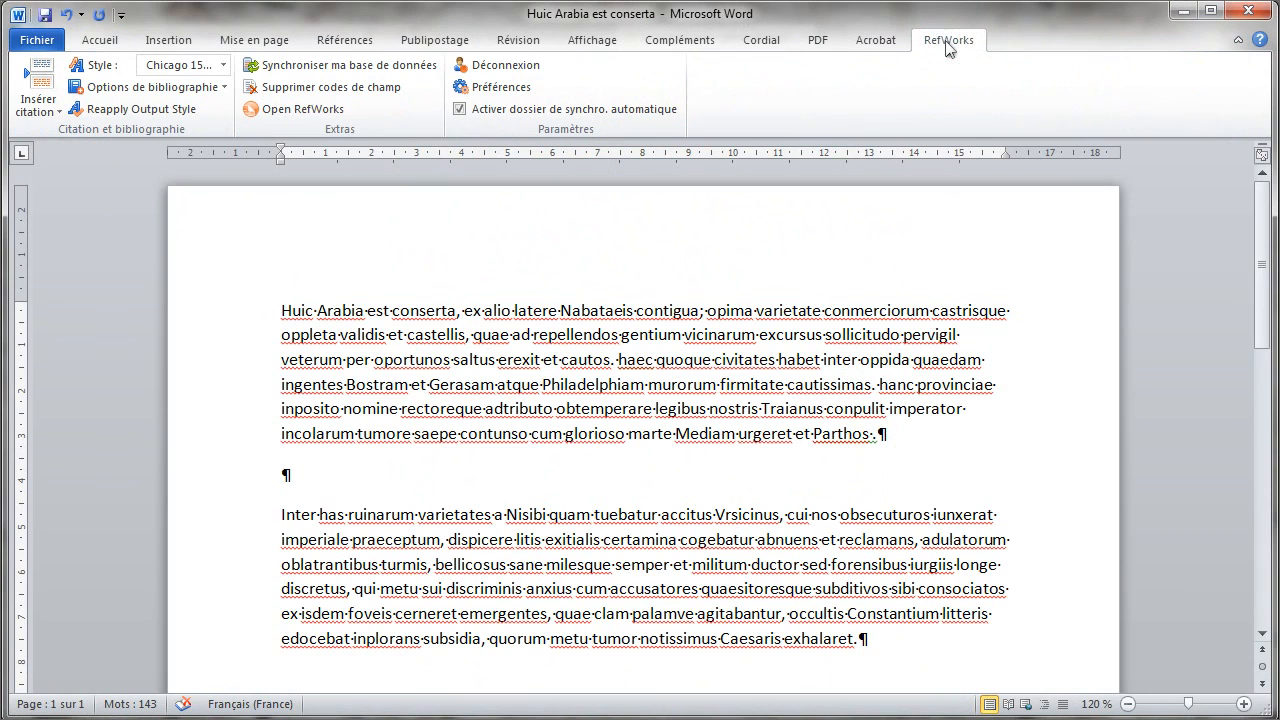
left_click(40, 96)
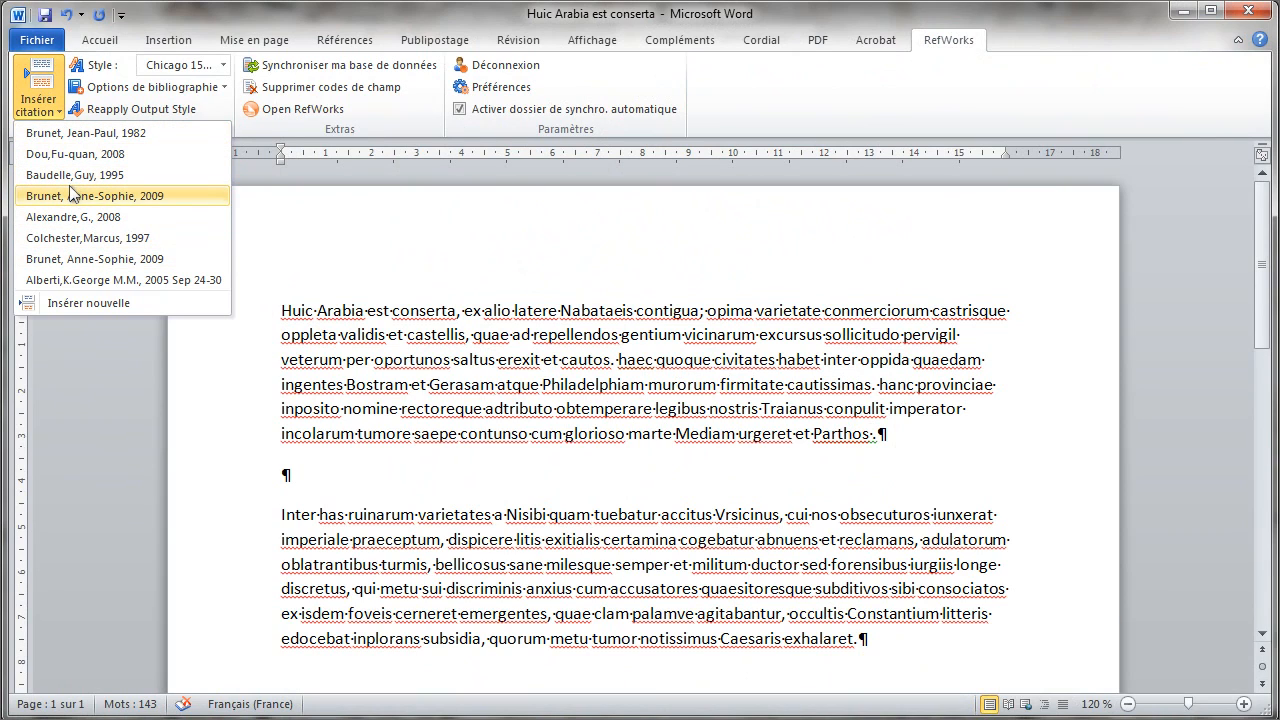
left_click(83, 306)
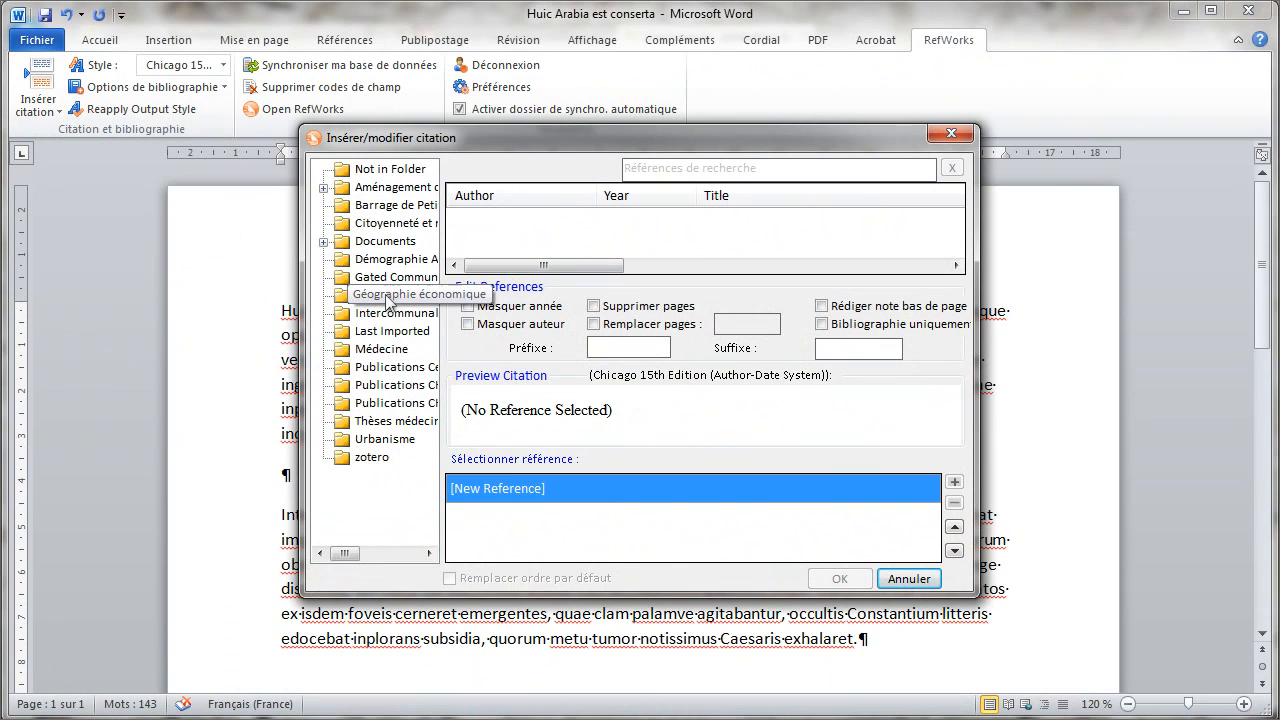
left_click(376, 262)
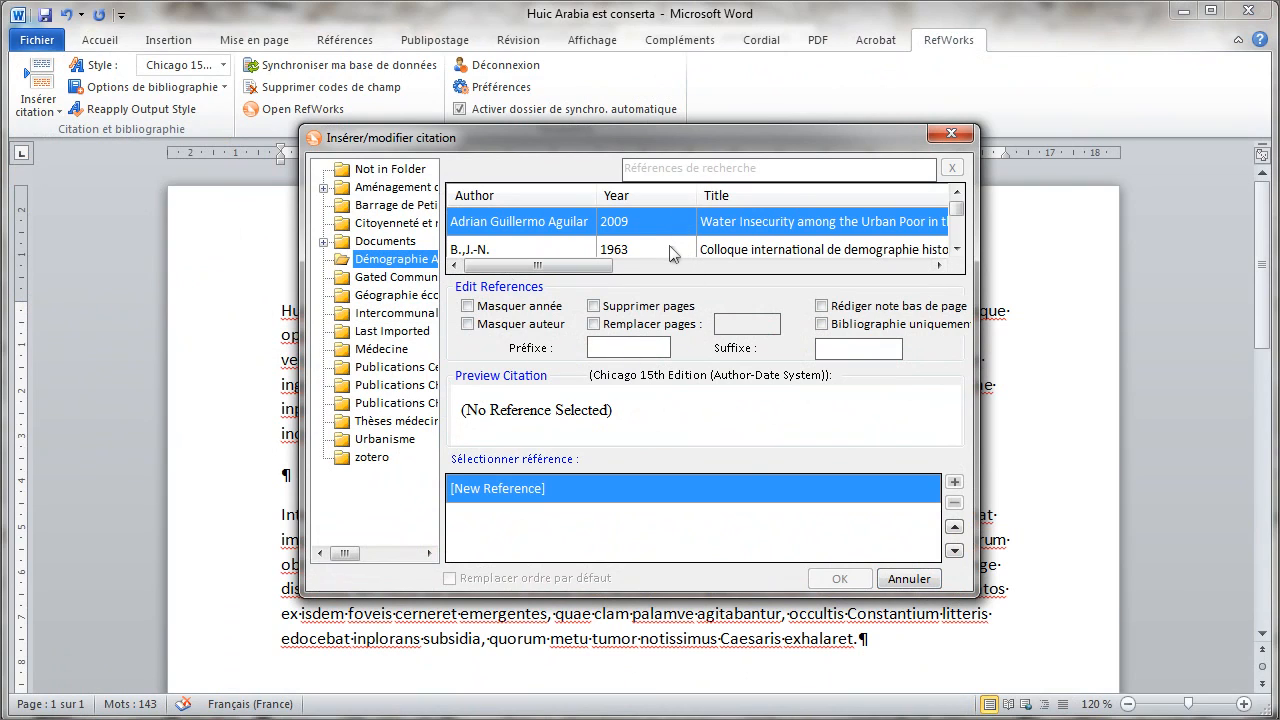
left_click(528, 225)
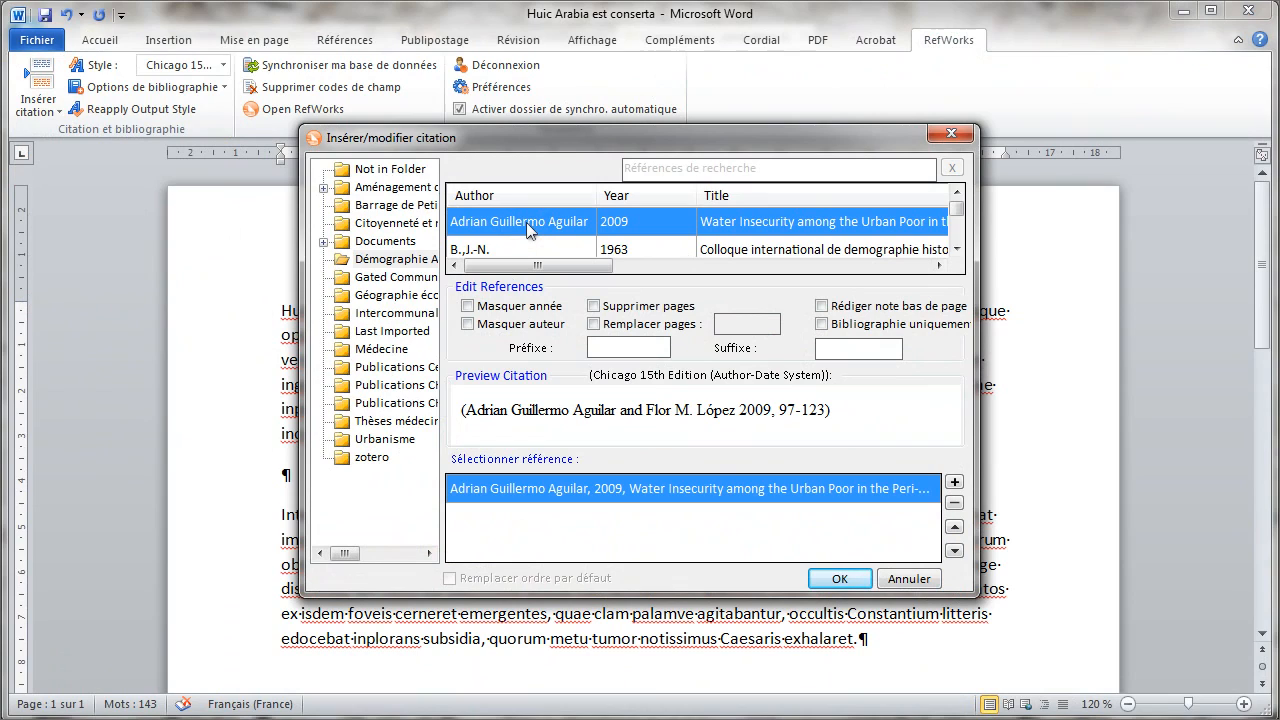
left_click(840, 579)
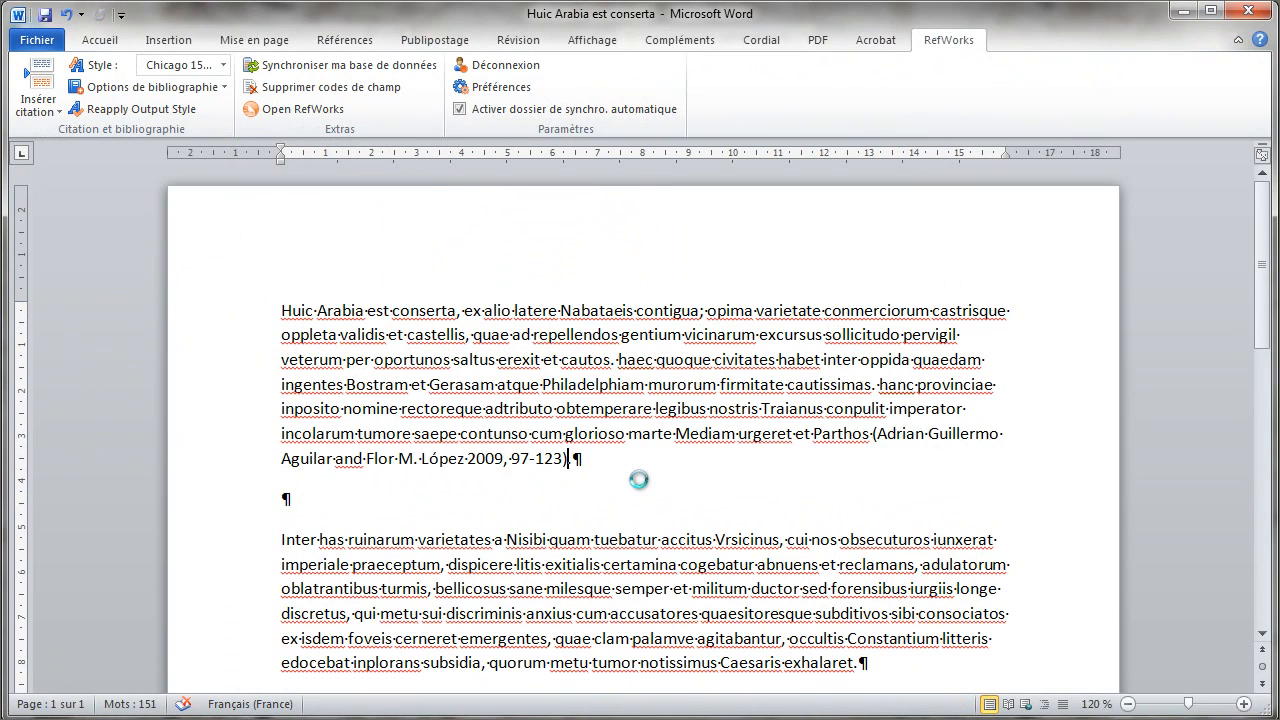
Cite the recent references "Aménagement de l'espace public hospitalier" (2009) and "De l'intercommunalité au pays" (1995) before the second paragraph's final period
scroll(638, 480, "down", 2)
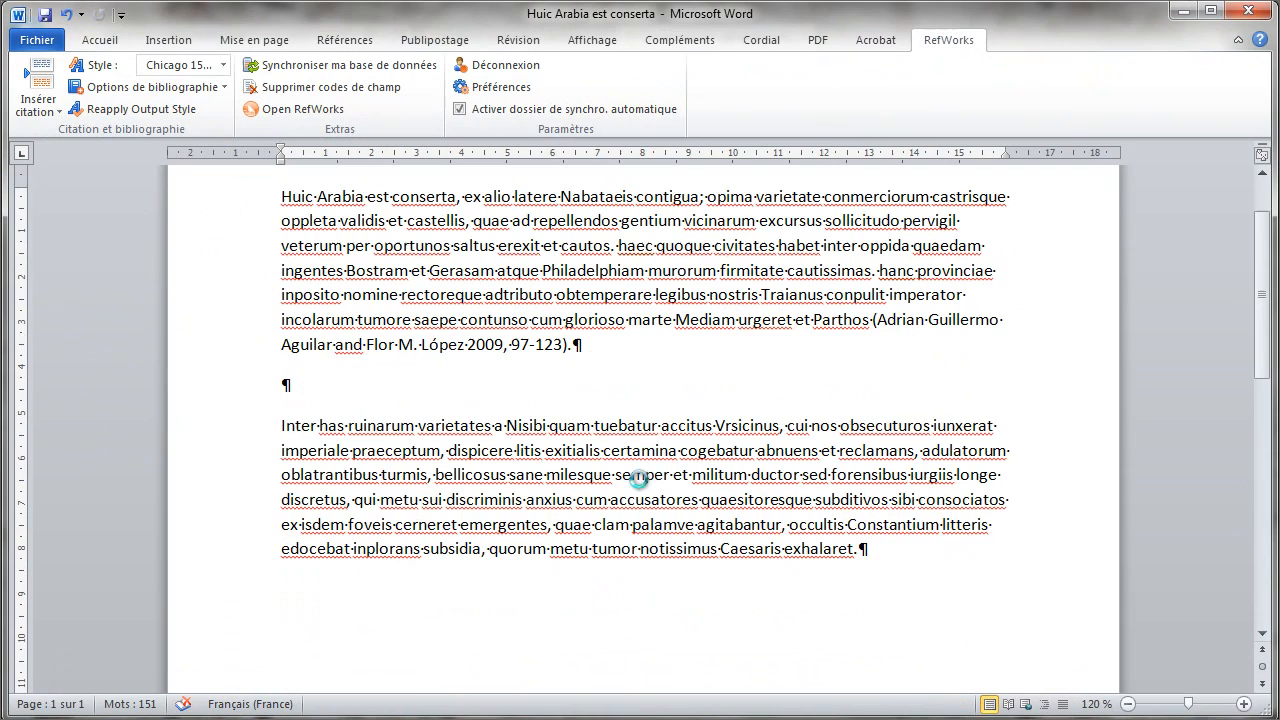
left_click(852, 550)
left_click(37, 110)
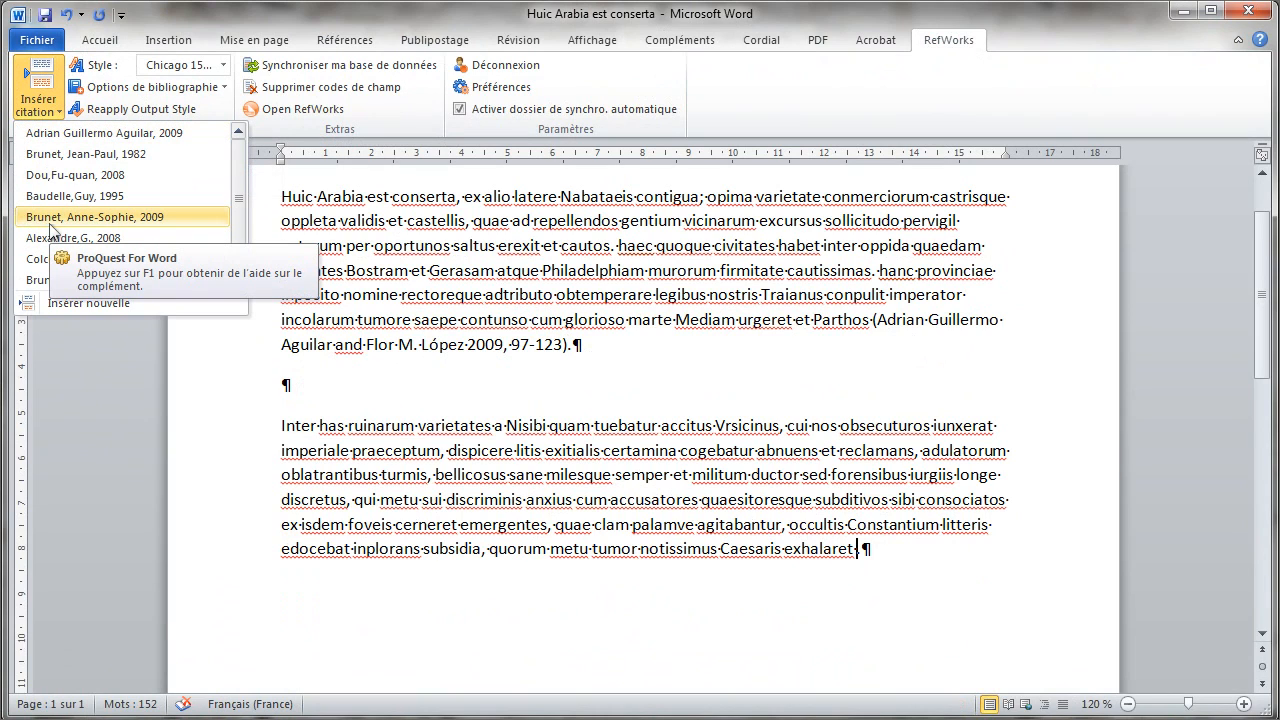
left_click(49, 220)
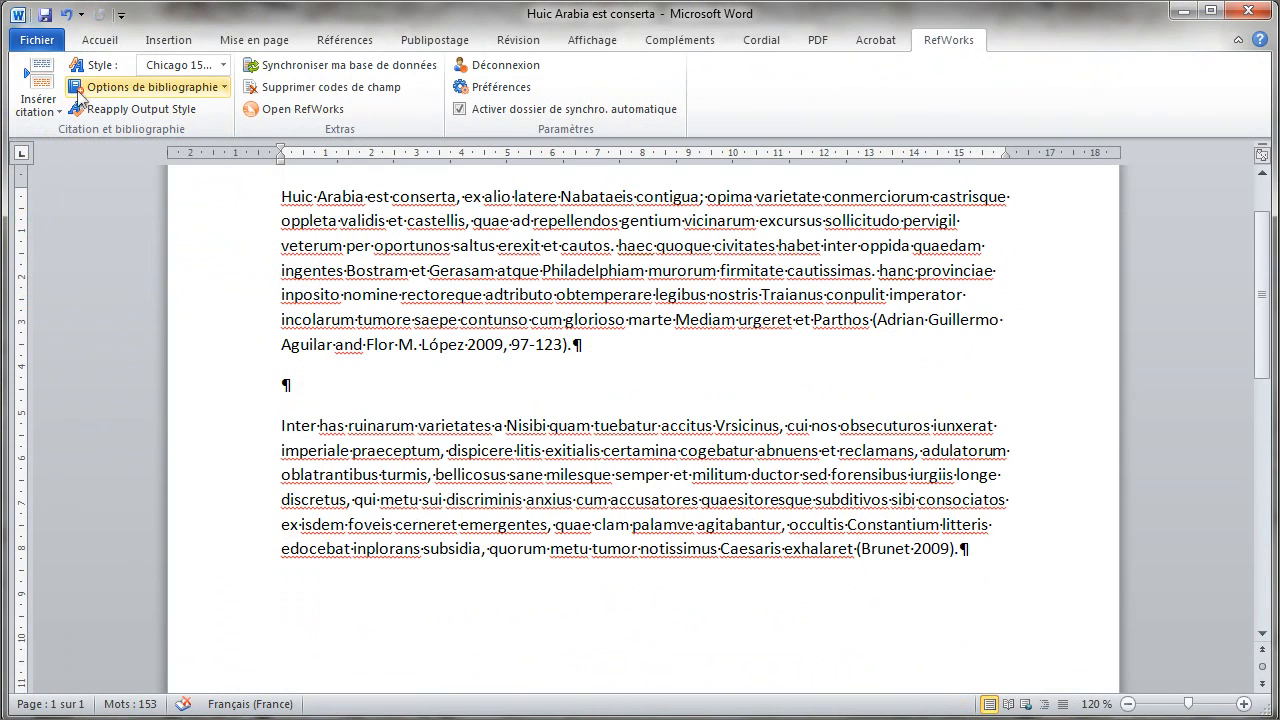
left_click(37, 106)
left_click(56, 198)
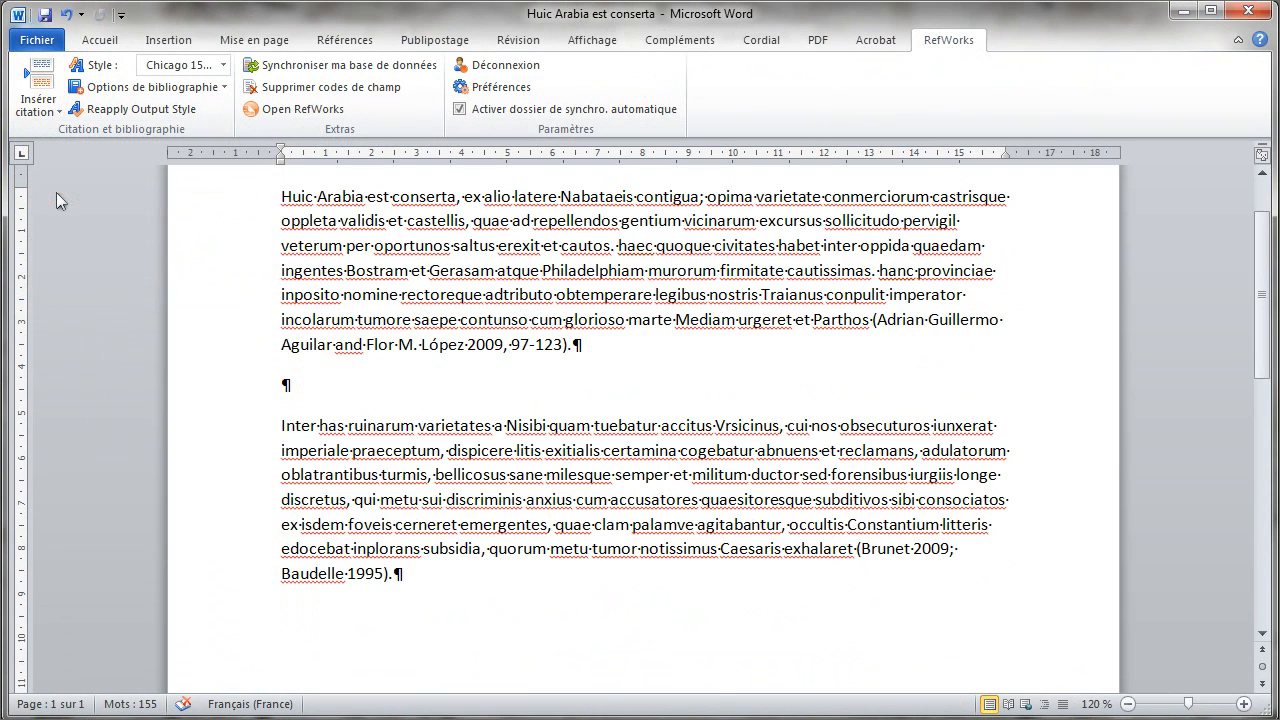
Examine the citation fields at the ends of the second and first paragraphs
scroll(437, 567, "down", 2)
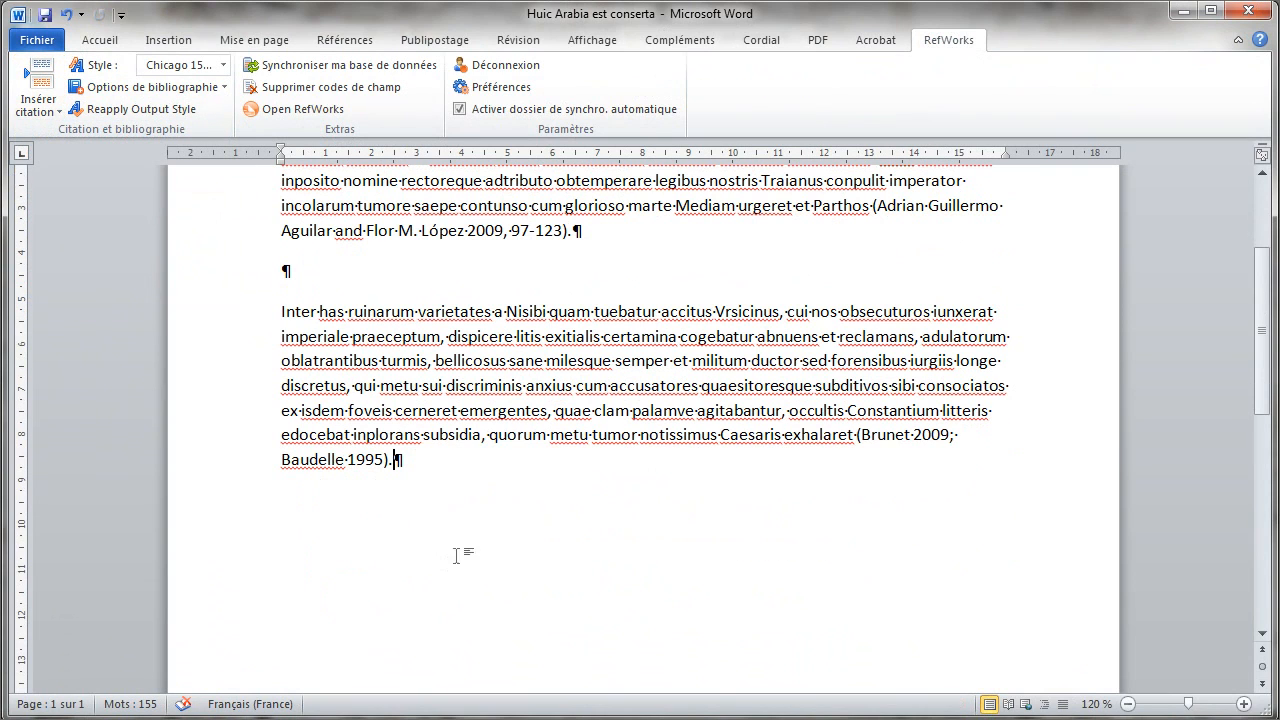
left_click(357, 459)
scroll(570, 532, "up", 3)
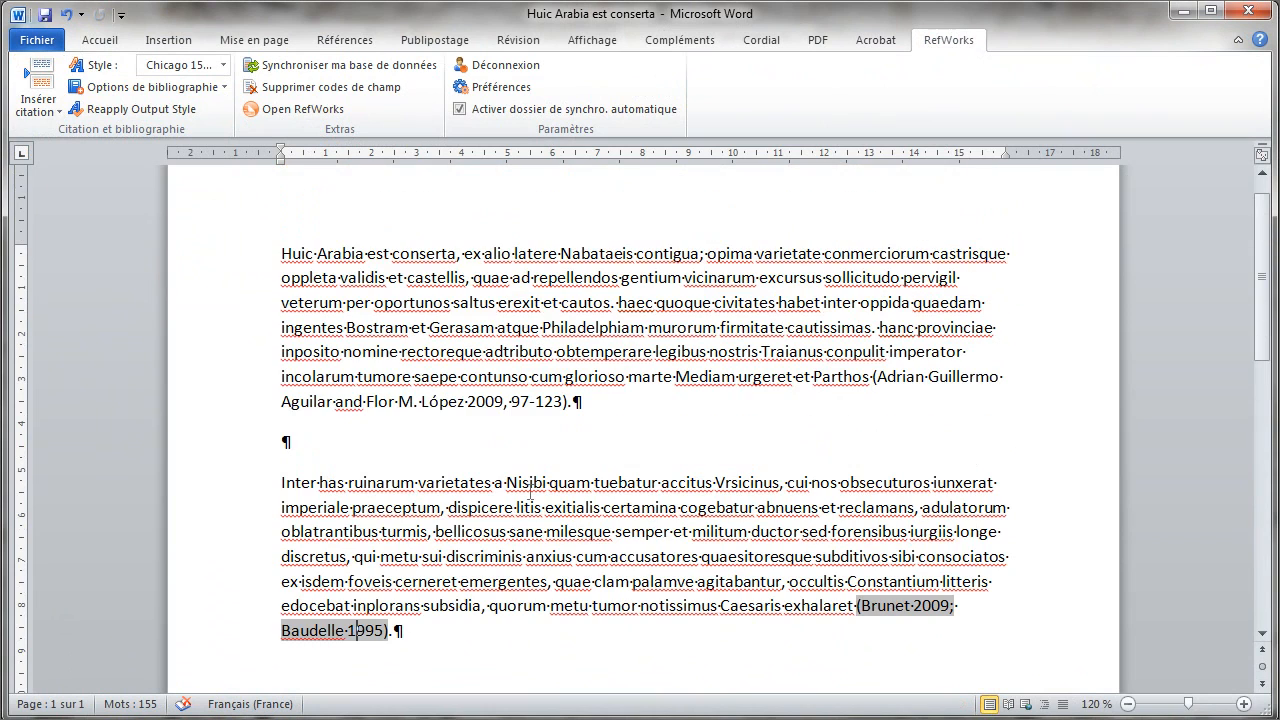
left_click(472, 407)
scroll(460, 511, "down", 1)
scroll(460, 511, "down", 1)
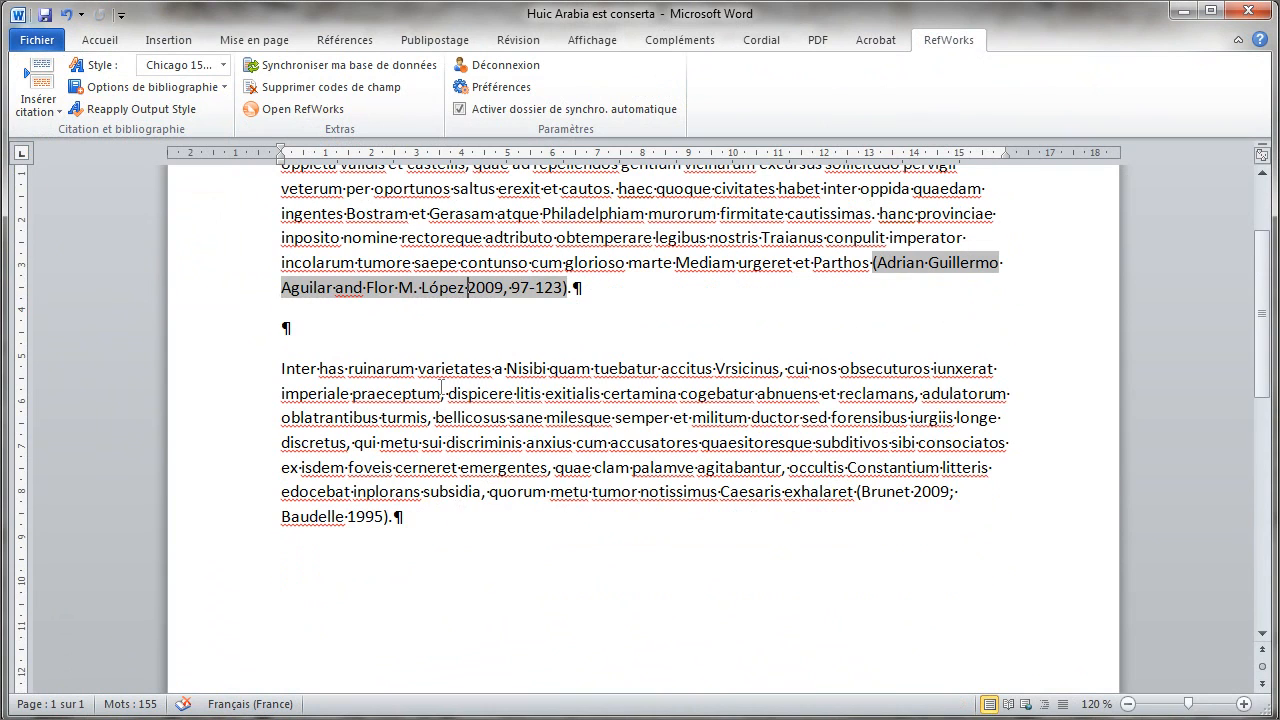
Switch the citation style to AMA - American Medical Association, 10th Edition, and after that to Harvard - British Standard
left_click(205, 67)
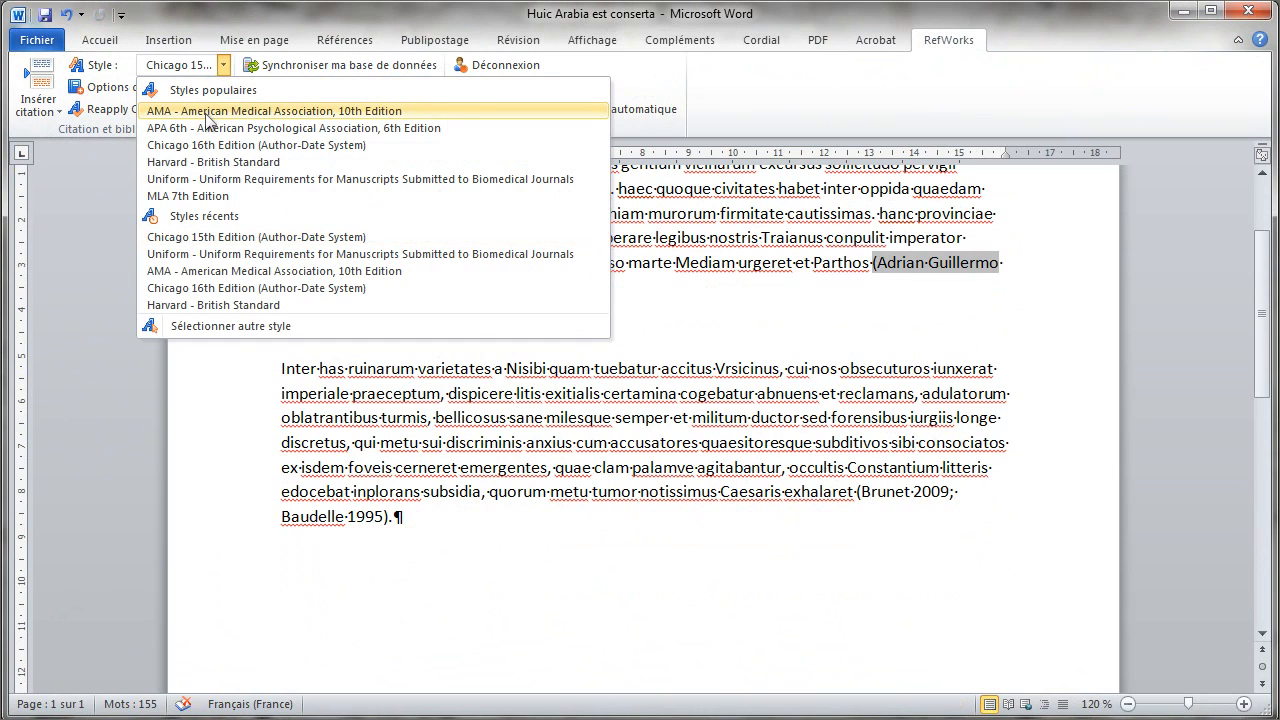
left_click(206, 112)
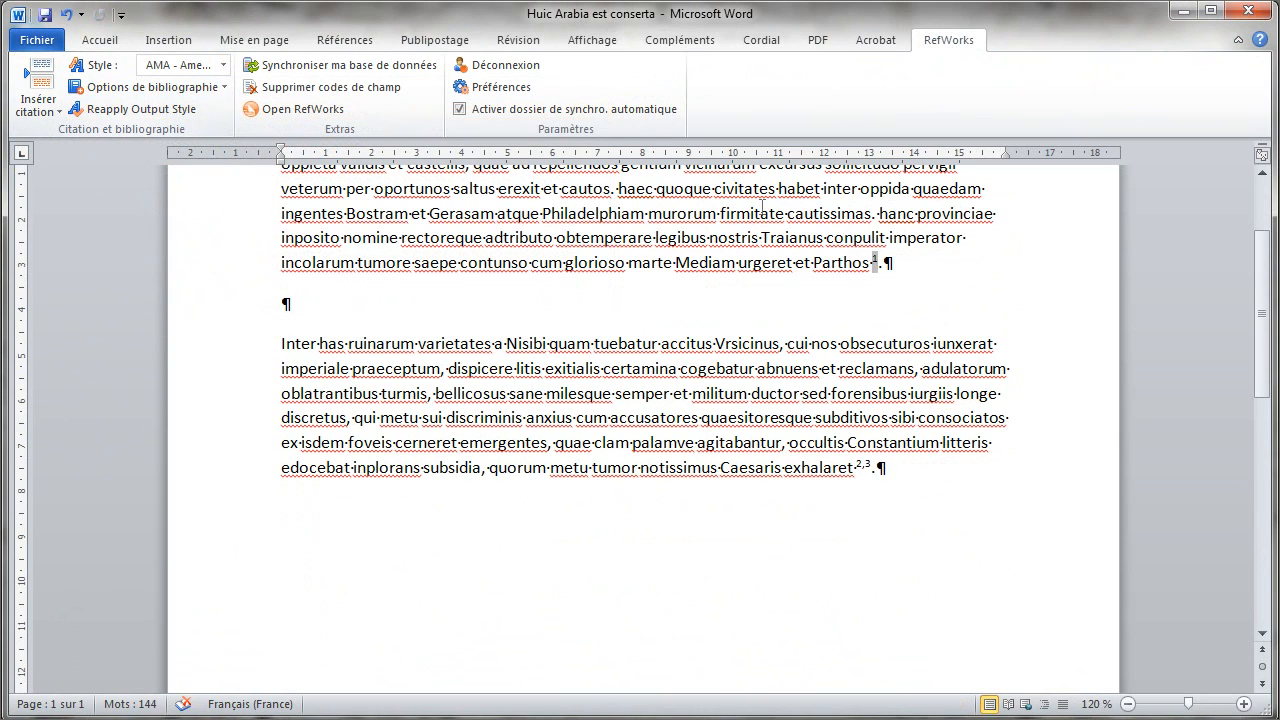
left_click(197, 82)
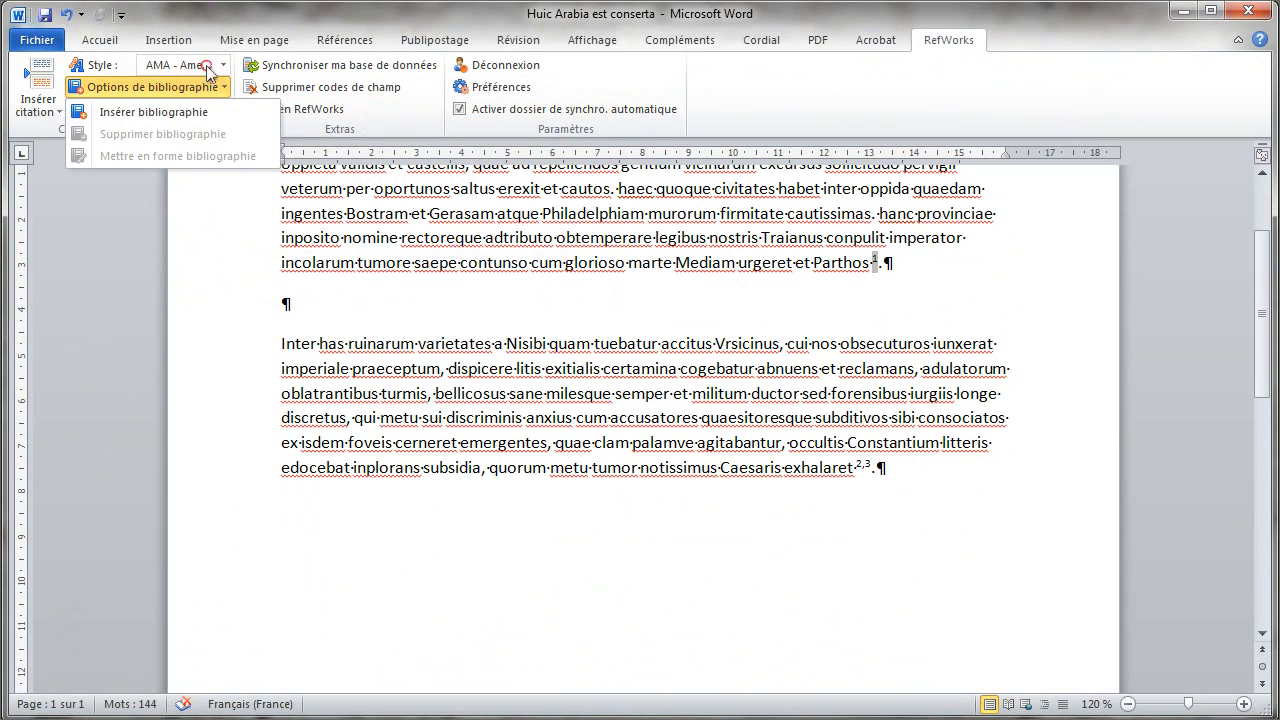
left_click(202, 66)
left_click(206, 163)
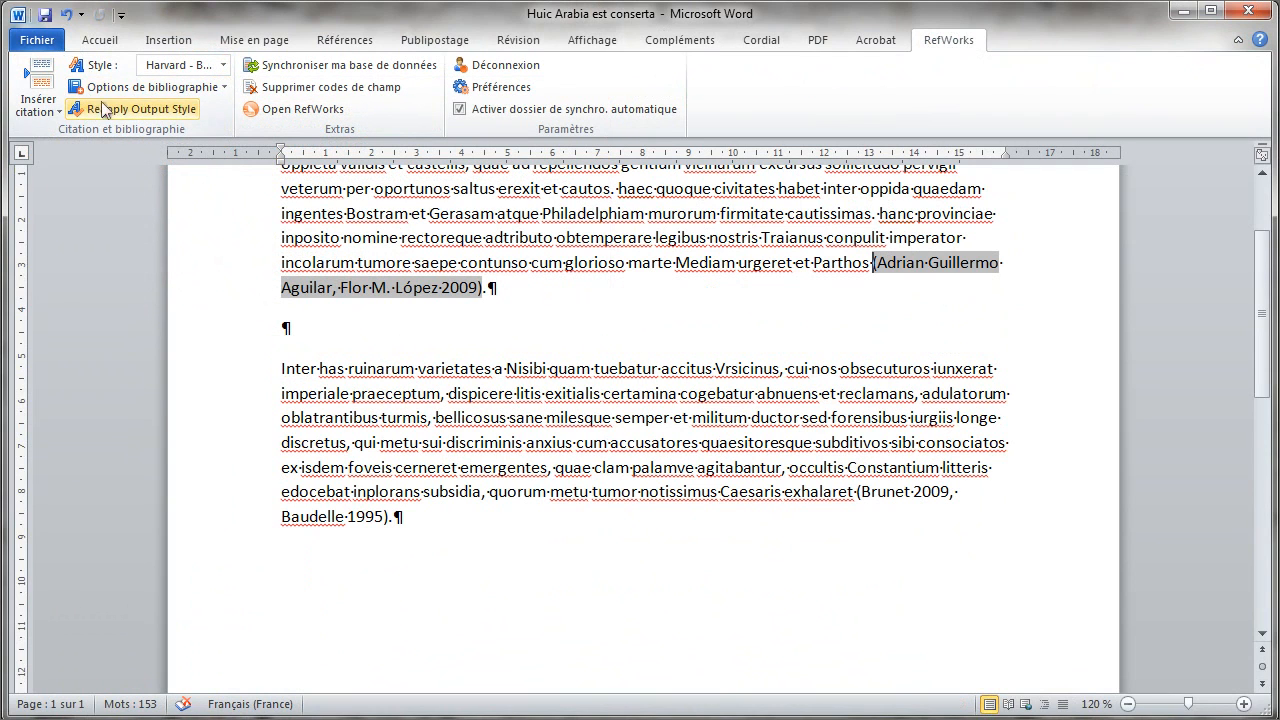
left_click(490, 507)
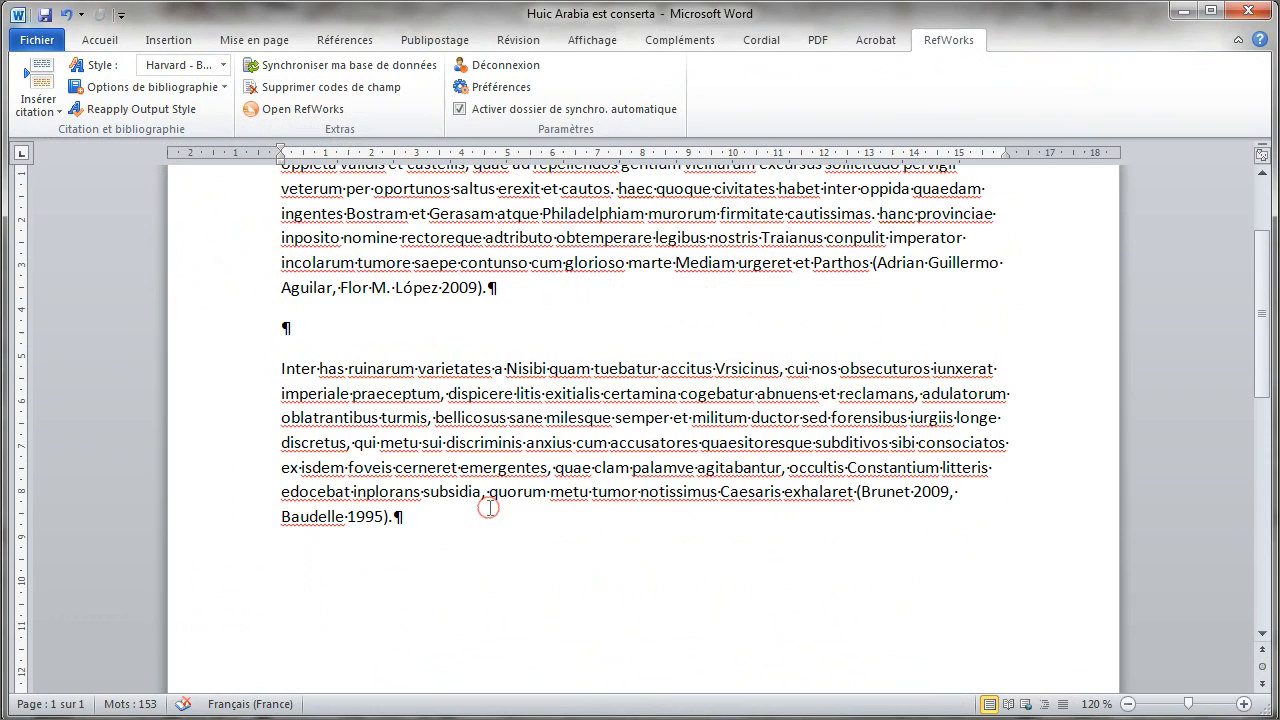
Add an empty paragraph after the second text paragraph and insert the bibliography of the cited references there
left_click(383, 337)
left_click(438, 518)
key("Return")
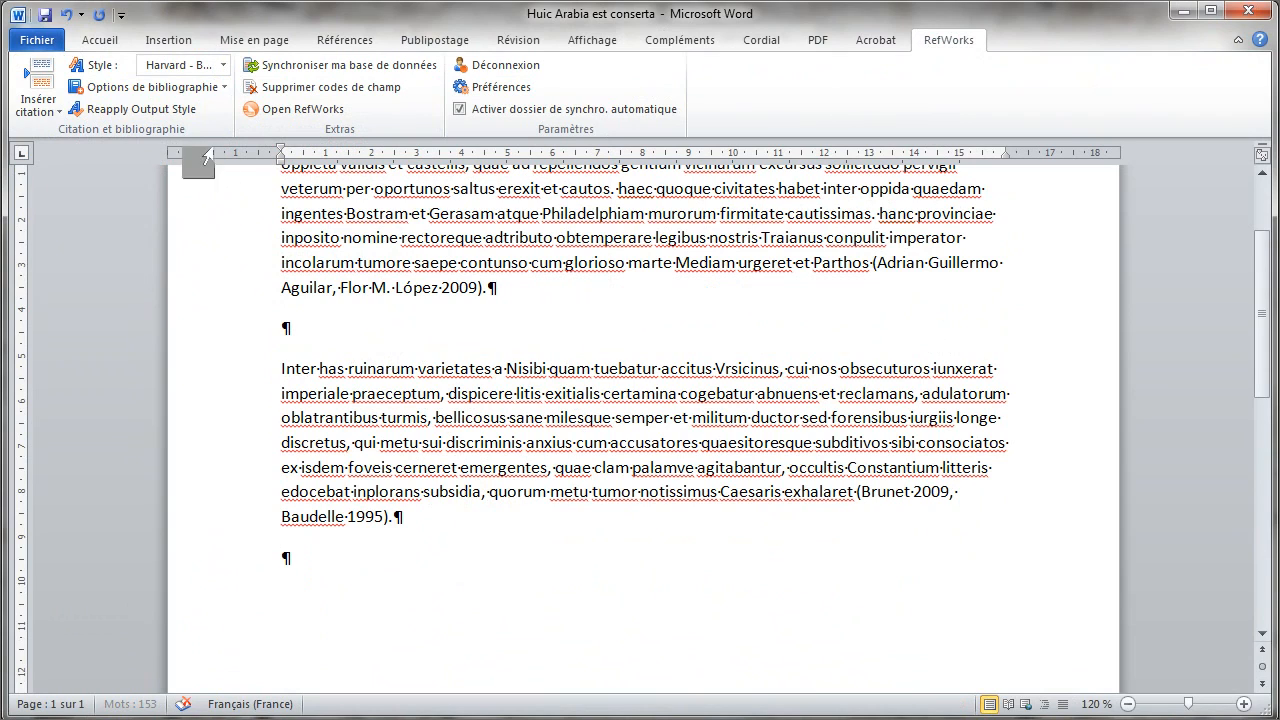
left_click(212, 93)
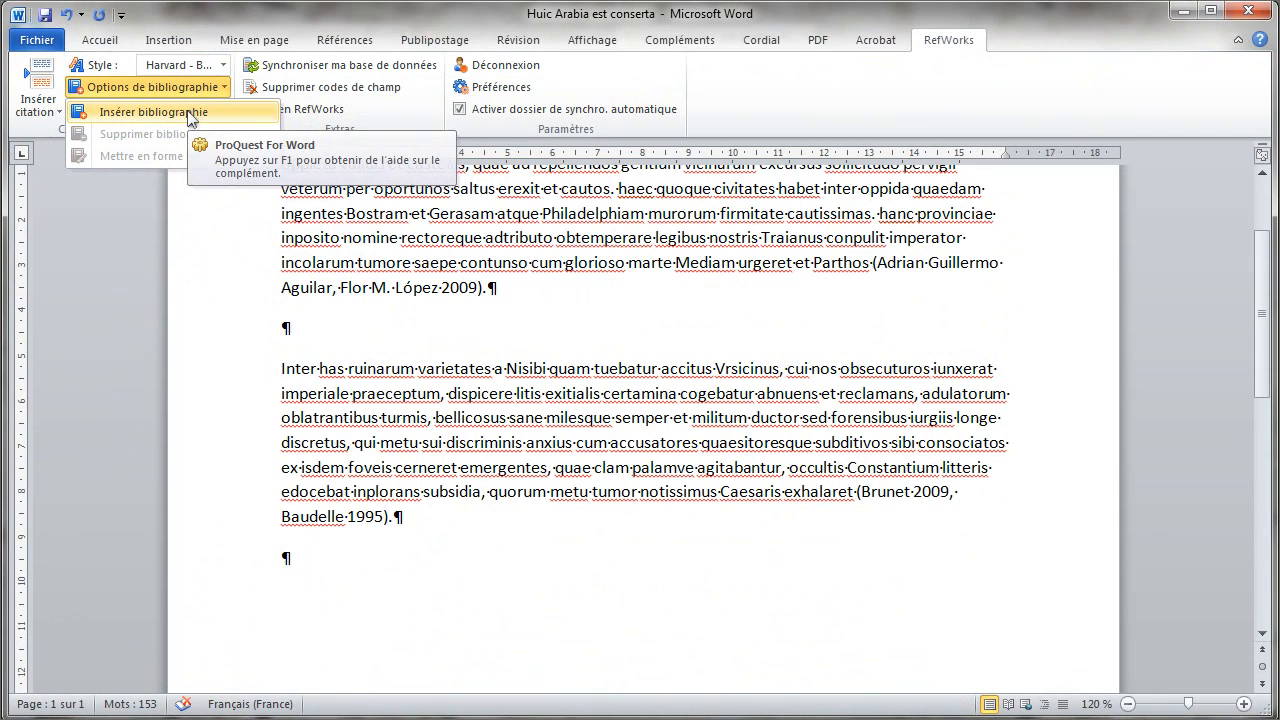
left_click(192, 114)
scroll(581, 481, "down", 2)
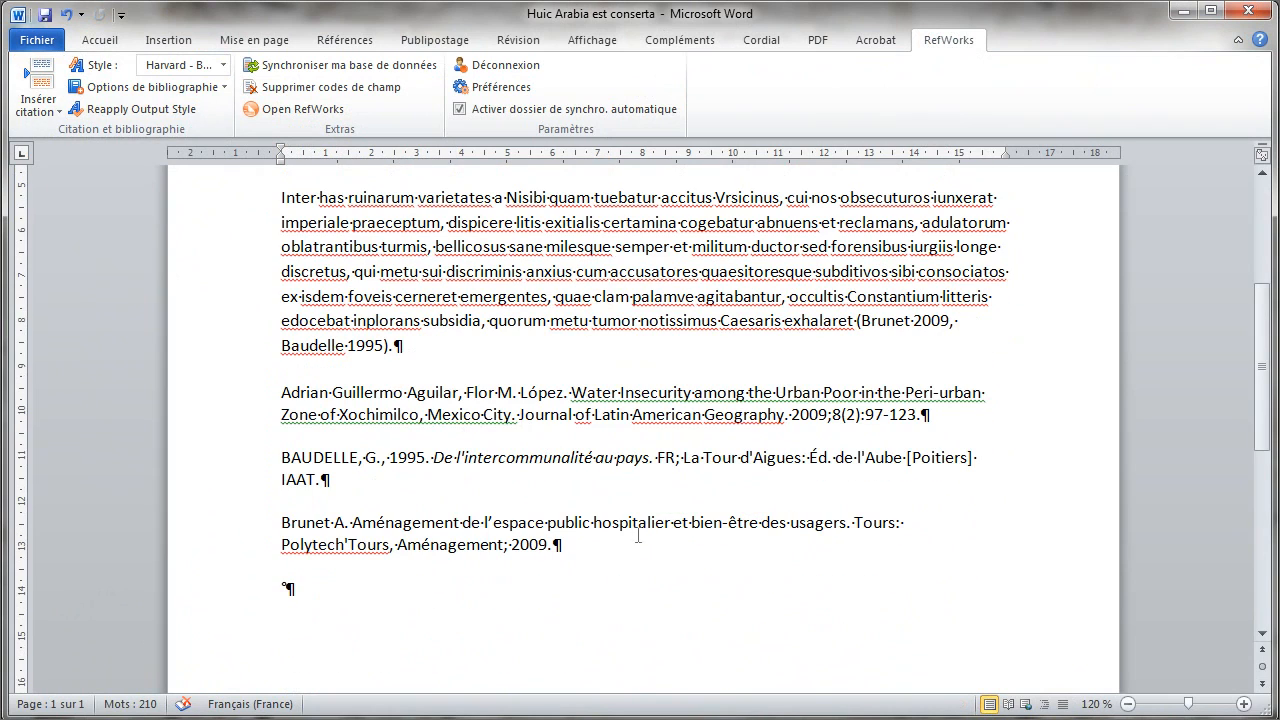
Set the output style of the citations and bibliography to Chicago 15th Edition (Author-Date System)
scroll(590, 600, "up", 2)
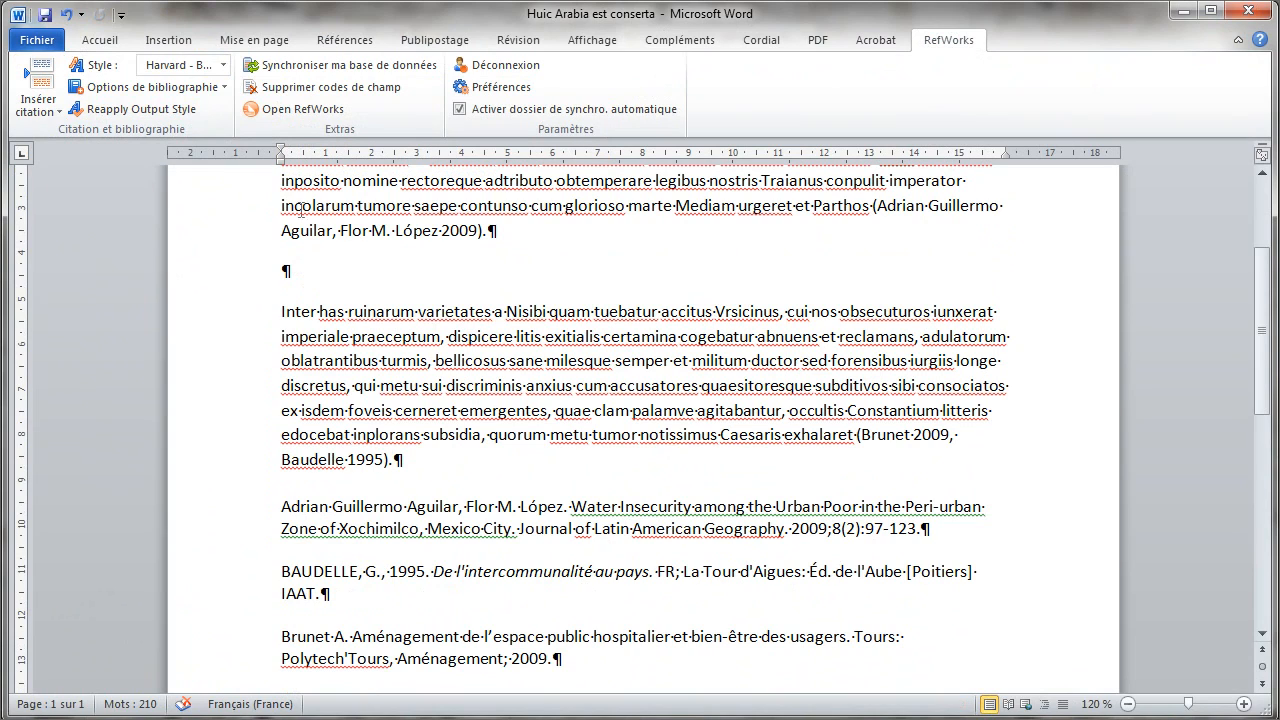
left_click(223, 66)
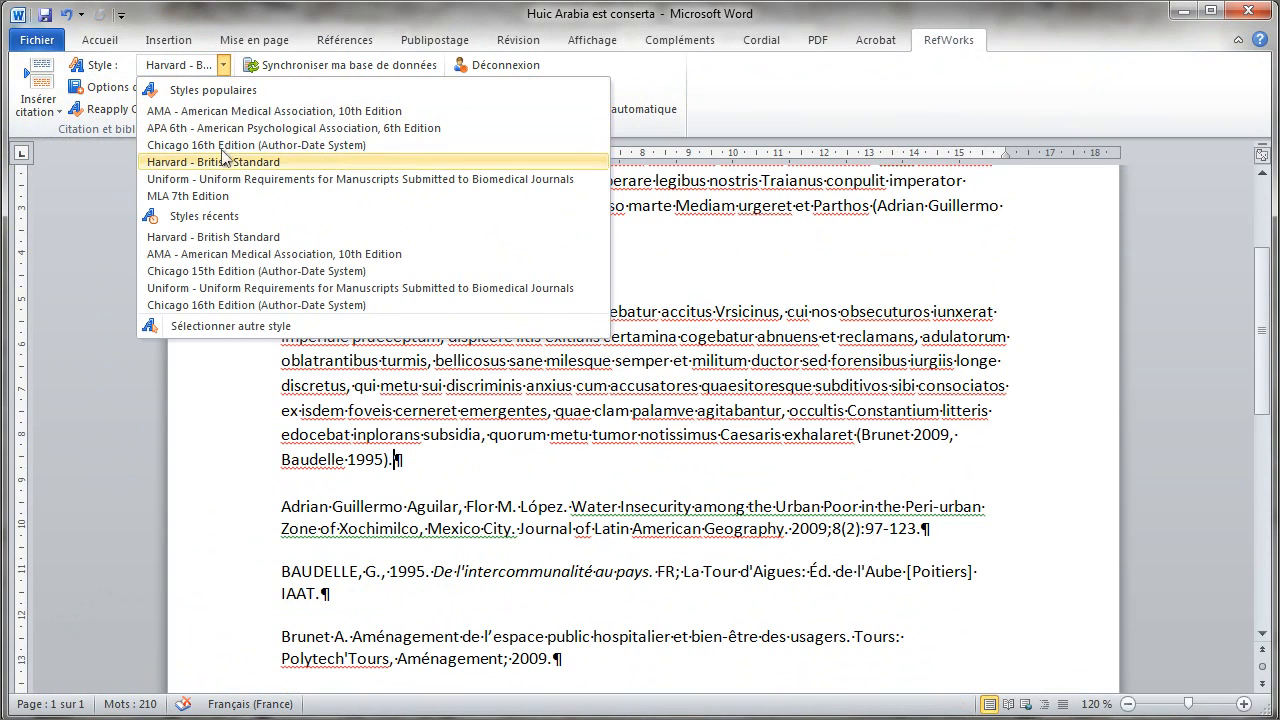
left_click(225, 272)
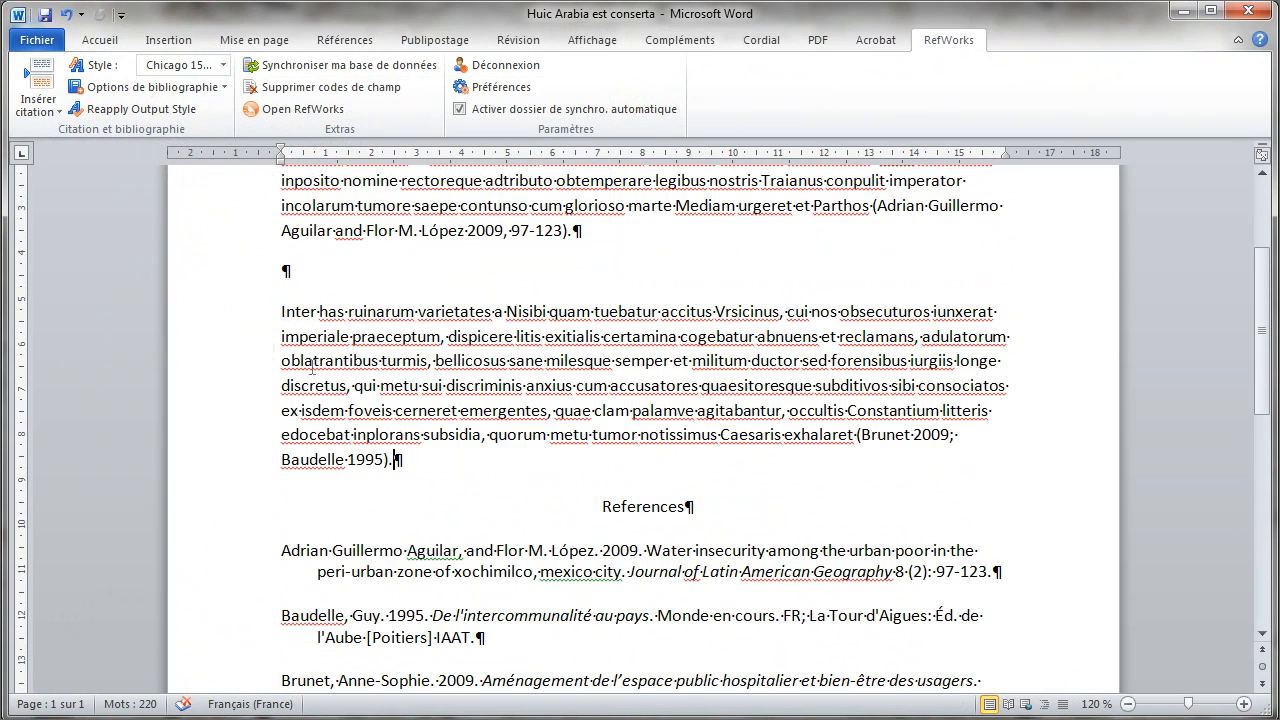
Examine how the in-text citations in both paragraphs and the References list are formatted in the Chicago style
scroll(550, 290, "up", 2)
left_click(511, 344)
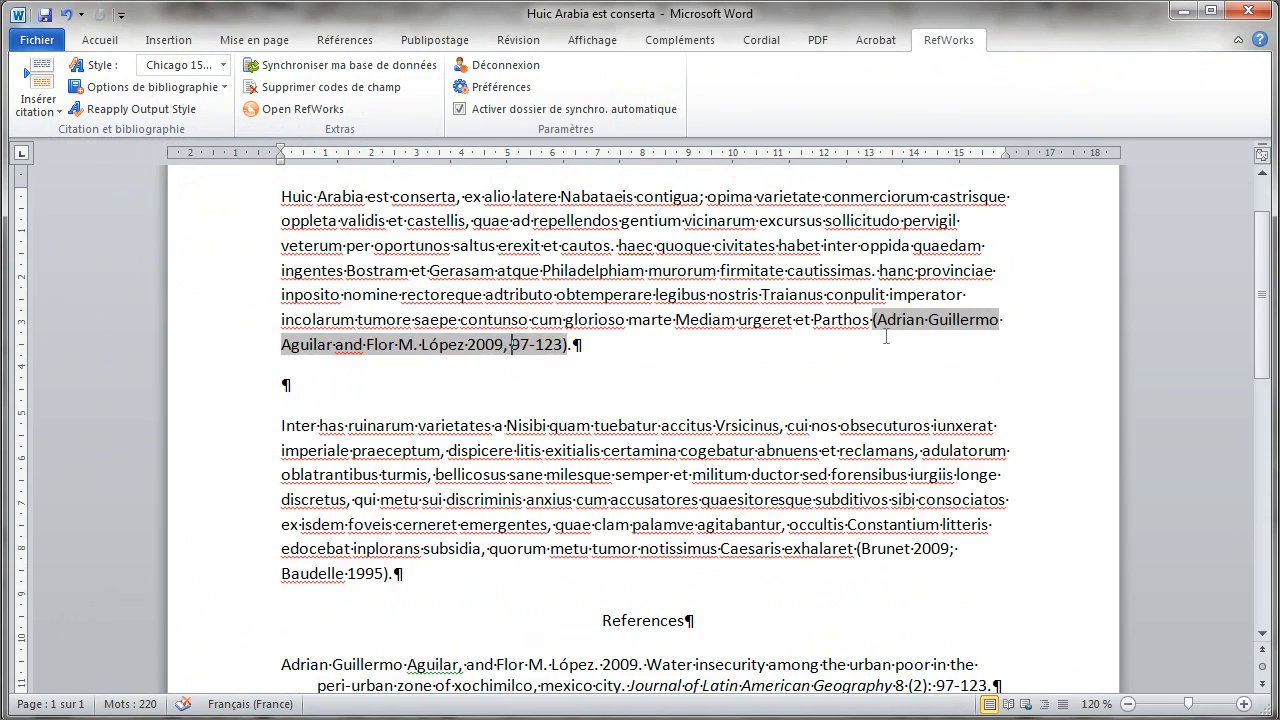
scroll(886, 337, "up", 2)
scroll(895, 400, "down", 4)
left_click(905, 442)
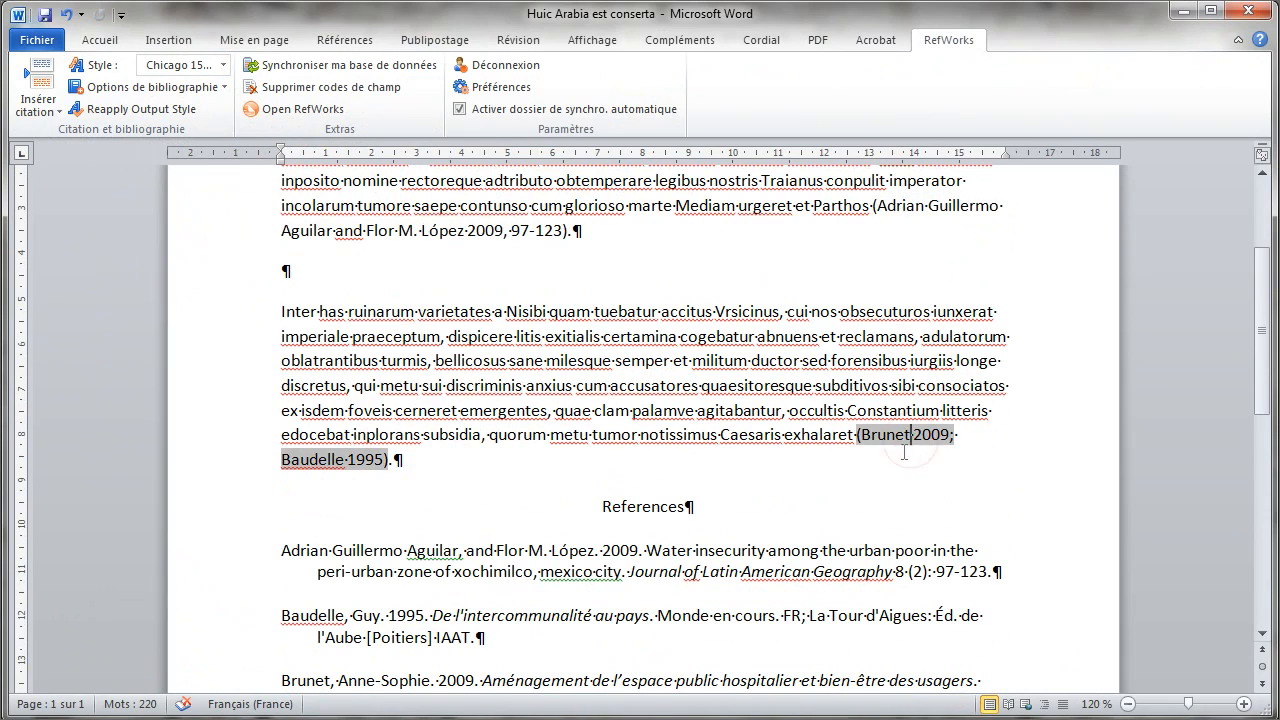
scroll(905, 452, "down", 2)
left_click(643, 392)
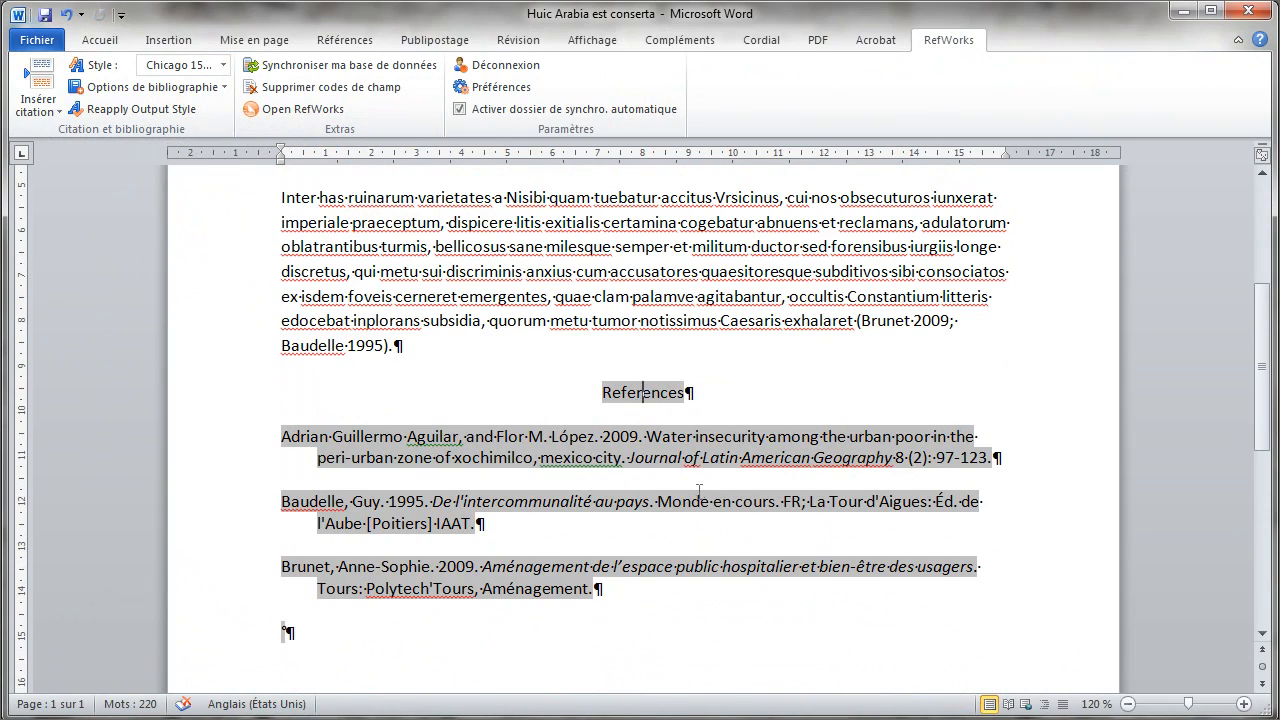
scroll(699, 489, "down", 2)
scroll(640, 460, "up", 5)
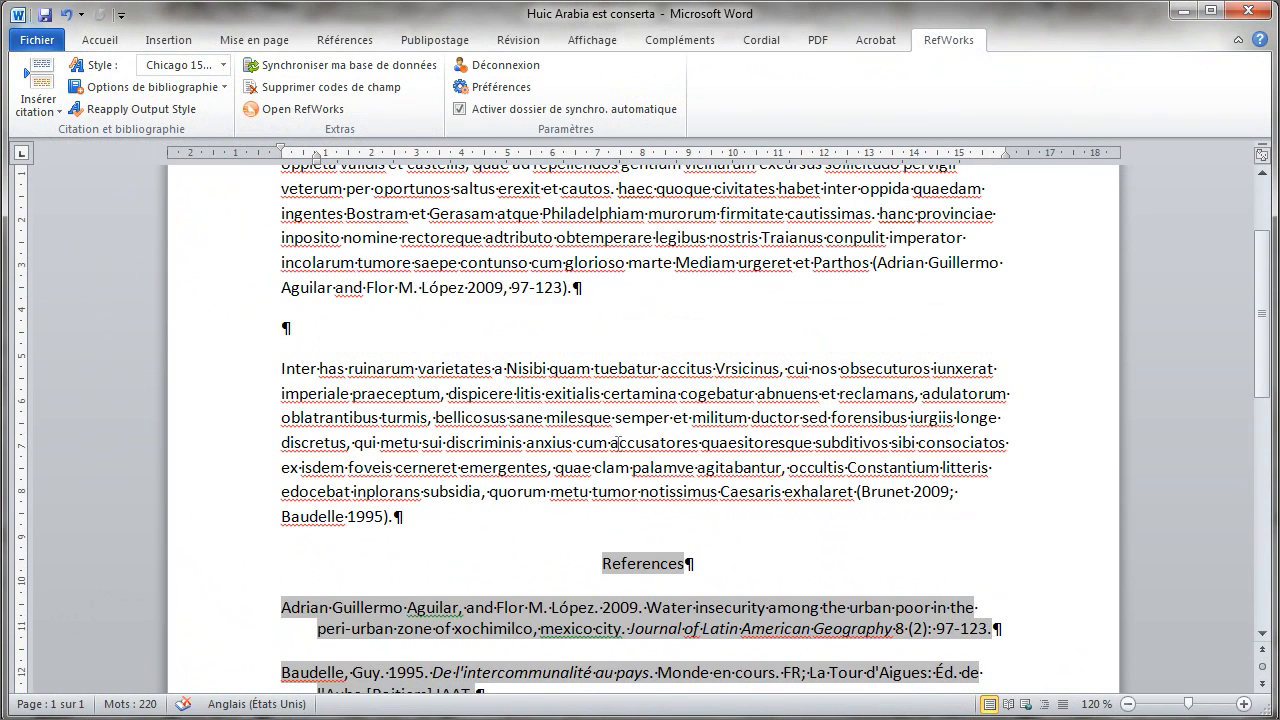
left_click(573, 418)
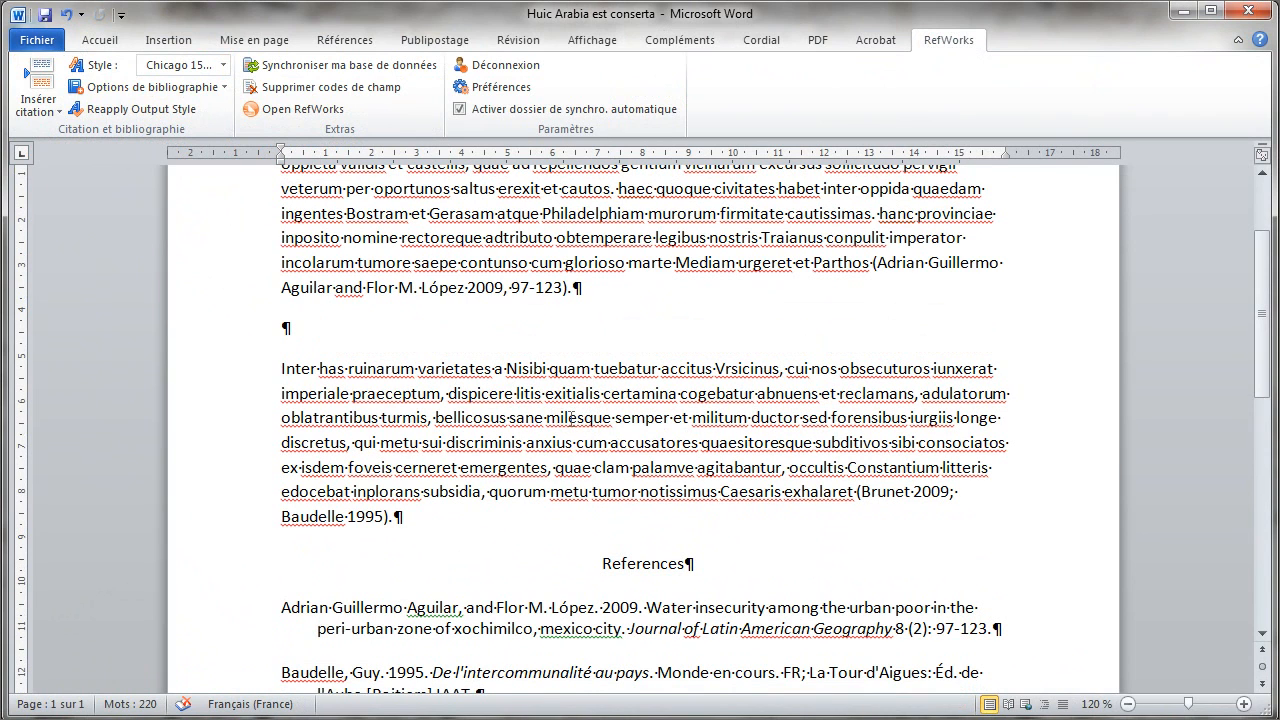